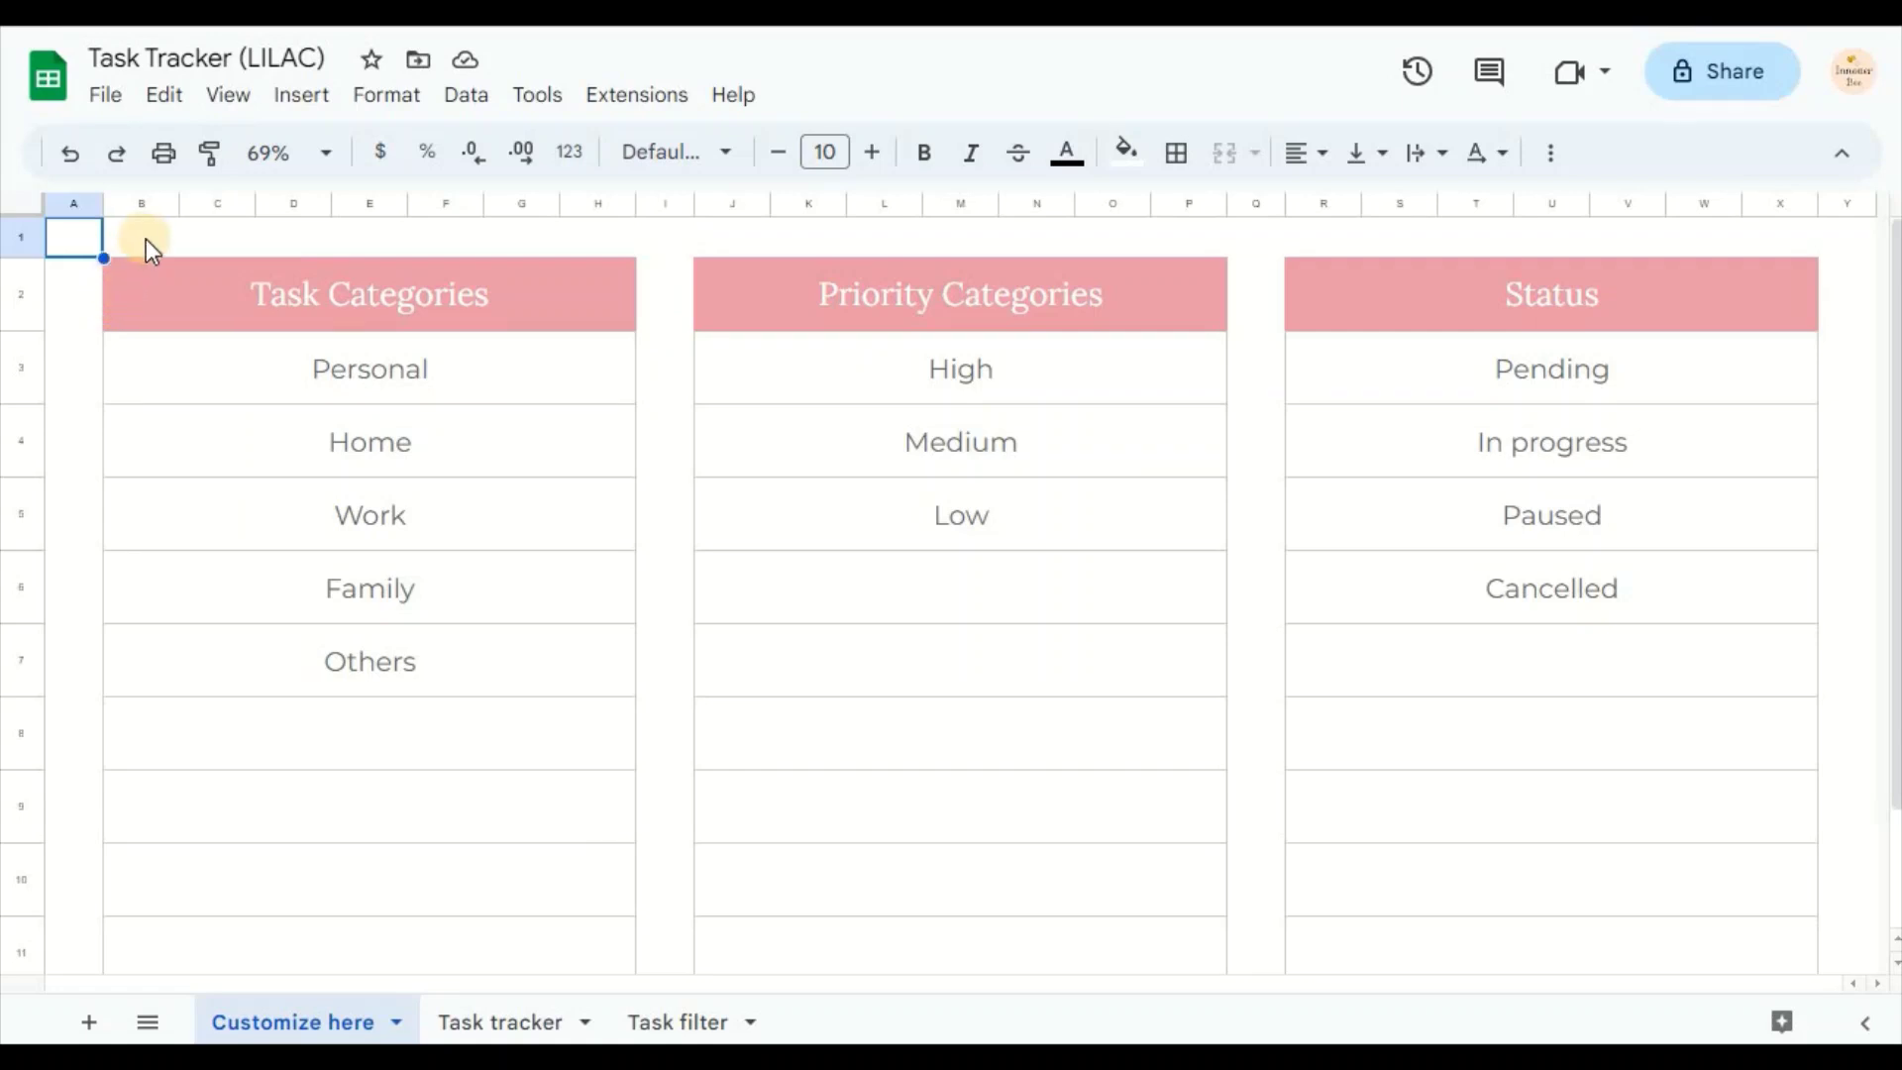
Step: Show the Customize here sheet in full screen and dismiss the hidden-controls notice
click(103, 99)
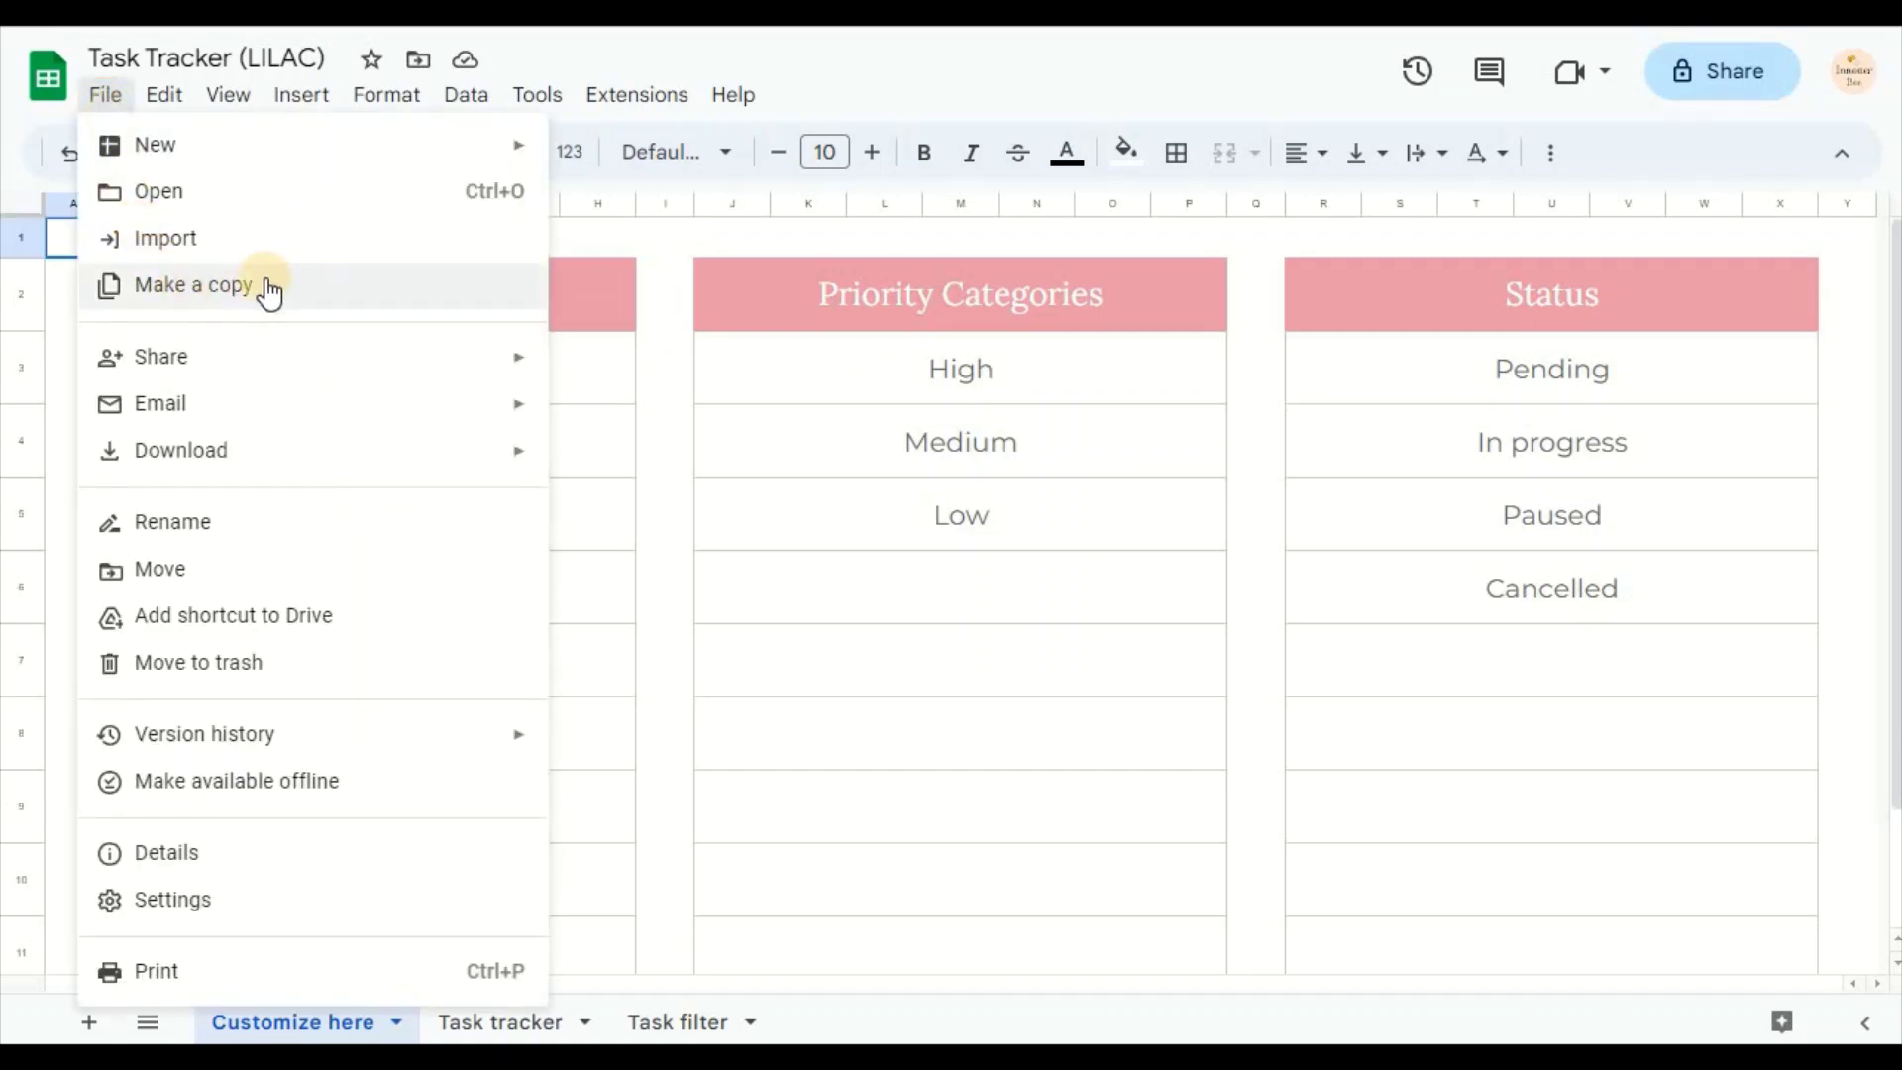
click(103, 99)
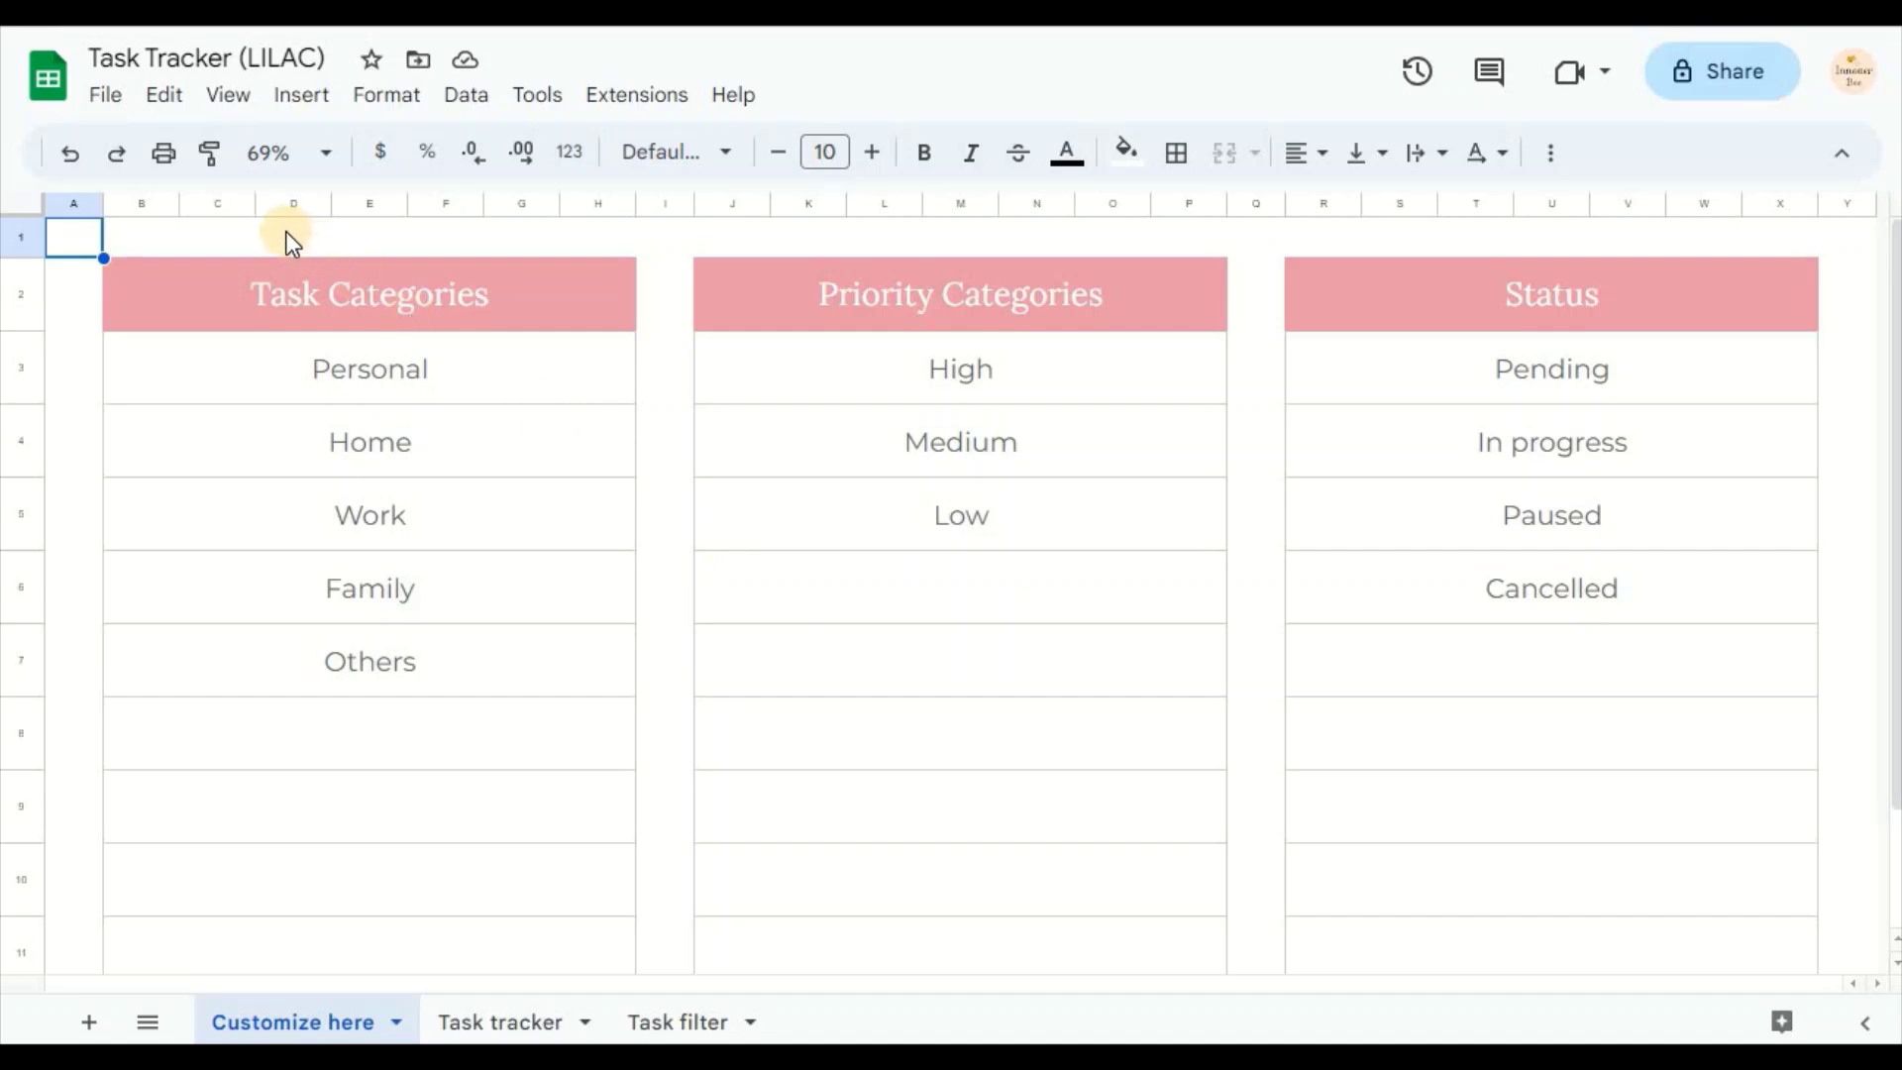
click(225, 103)
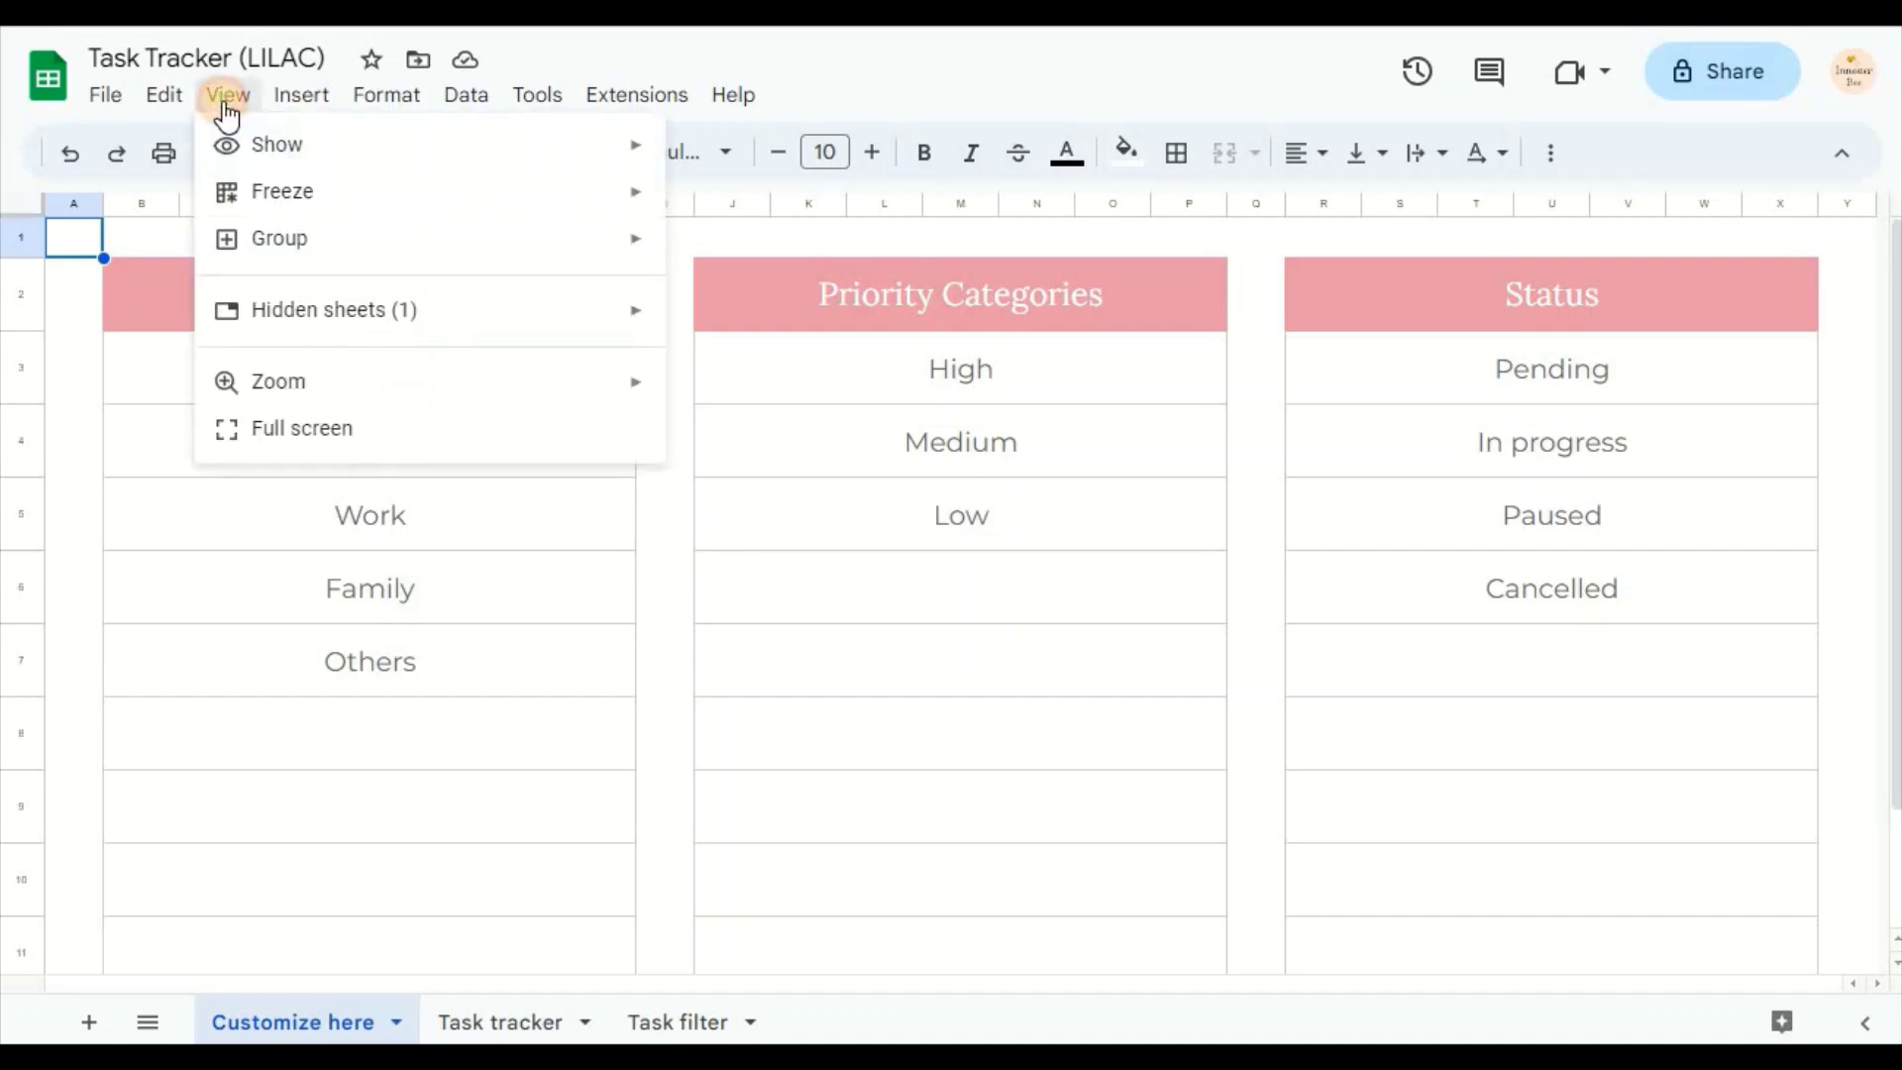
click(347, 436)
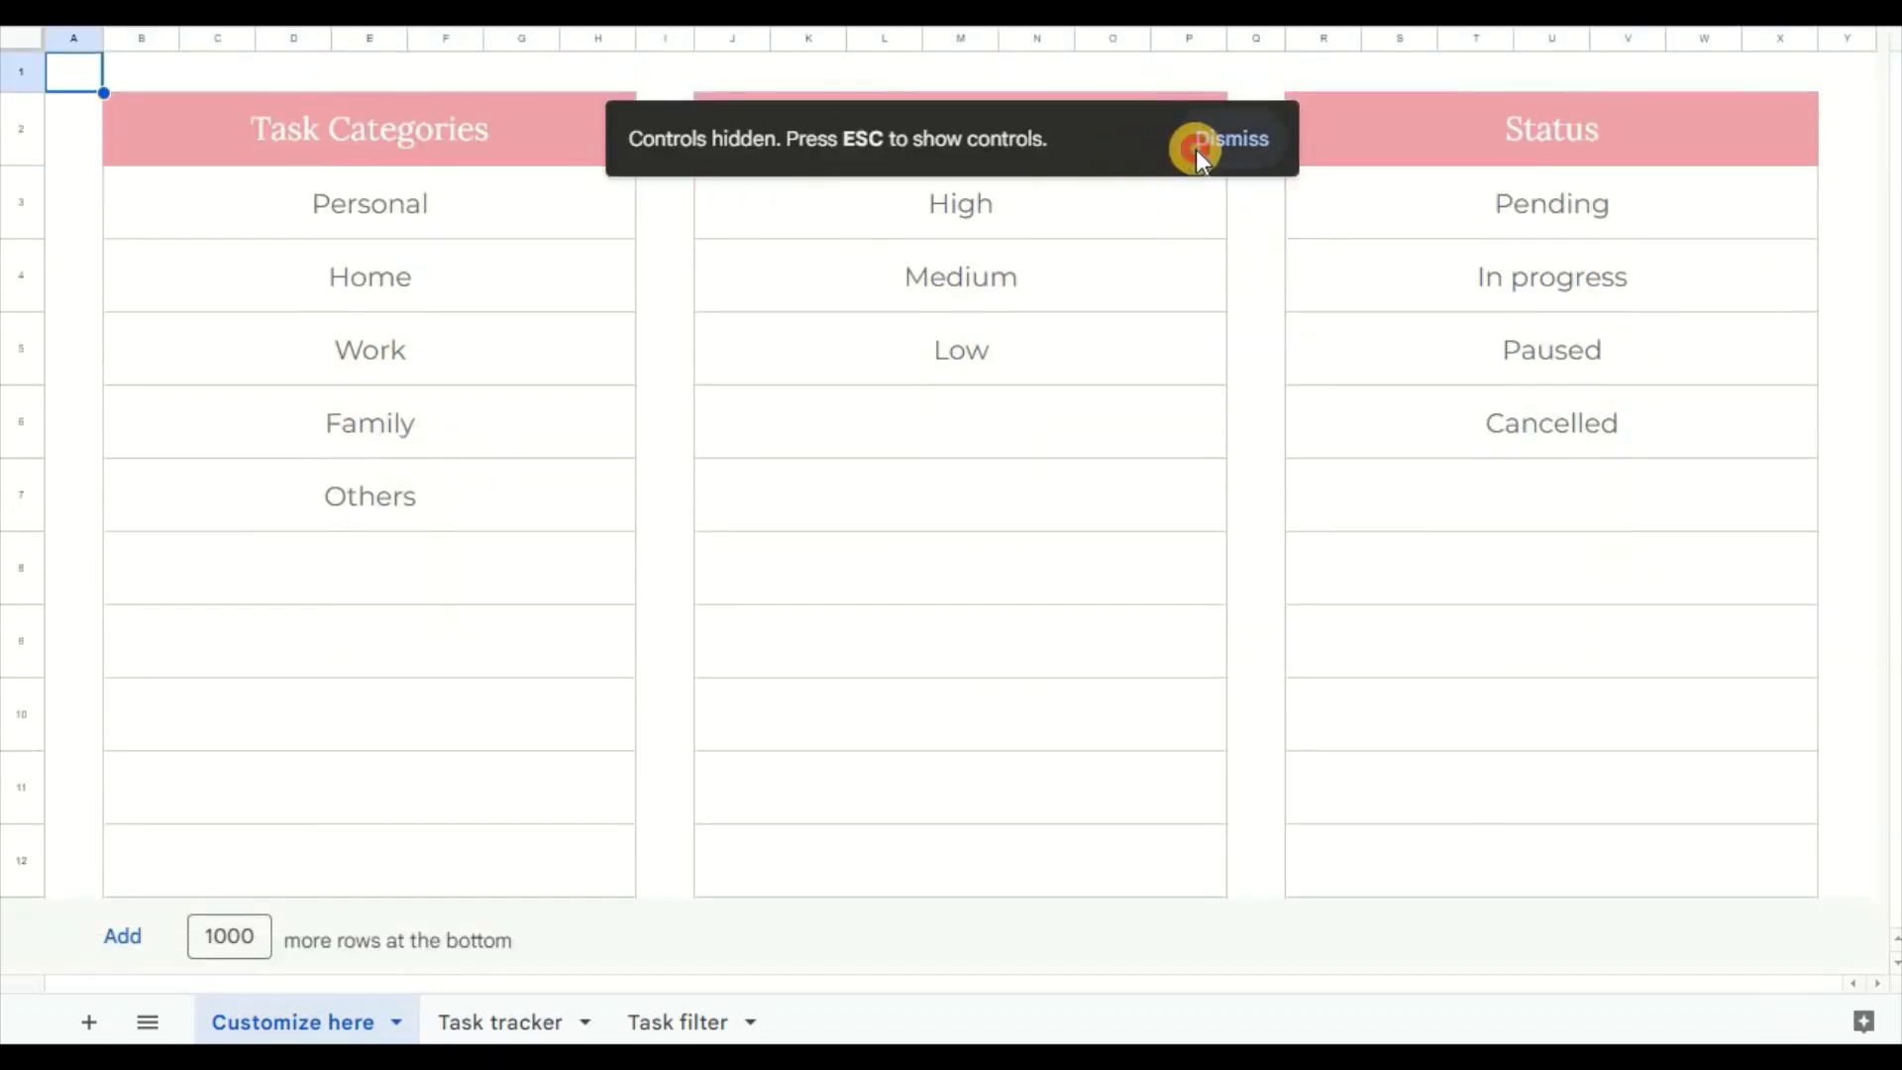
click(1197, 150)
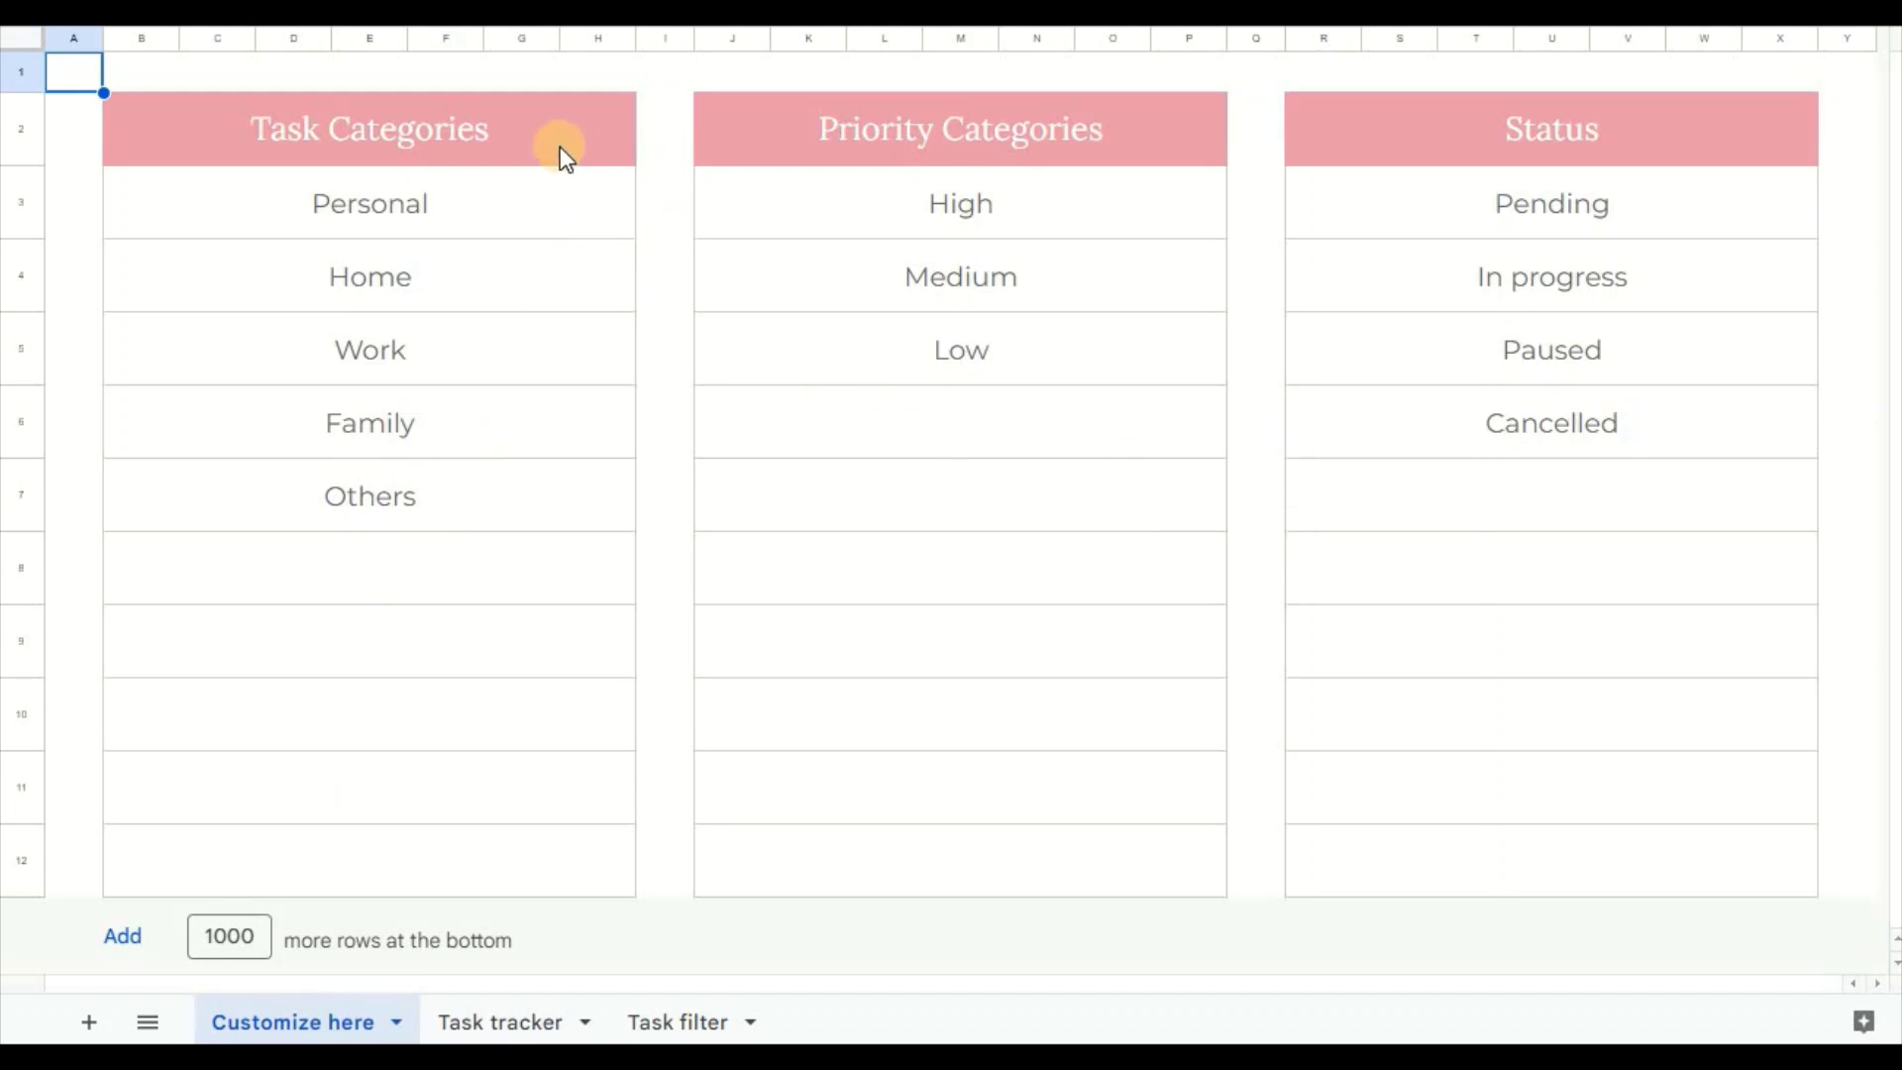
Step: Go over the Task Categories list: Personal, Home, Work and Family
click(502, 138)
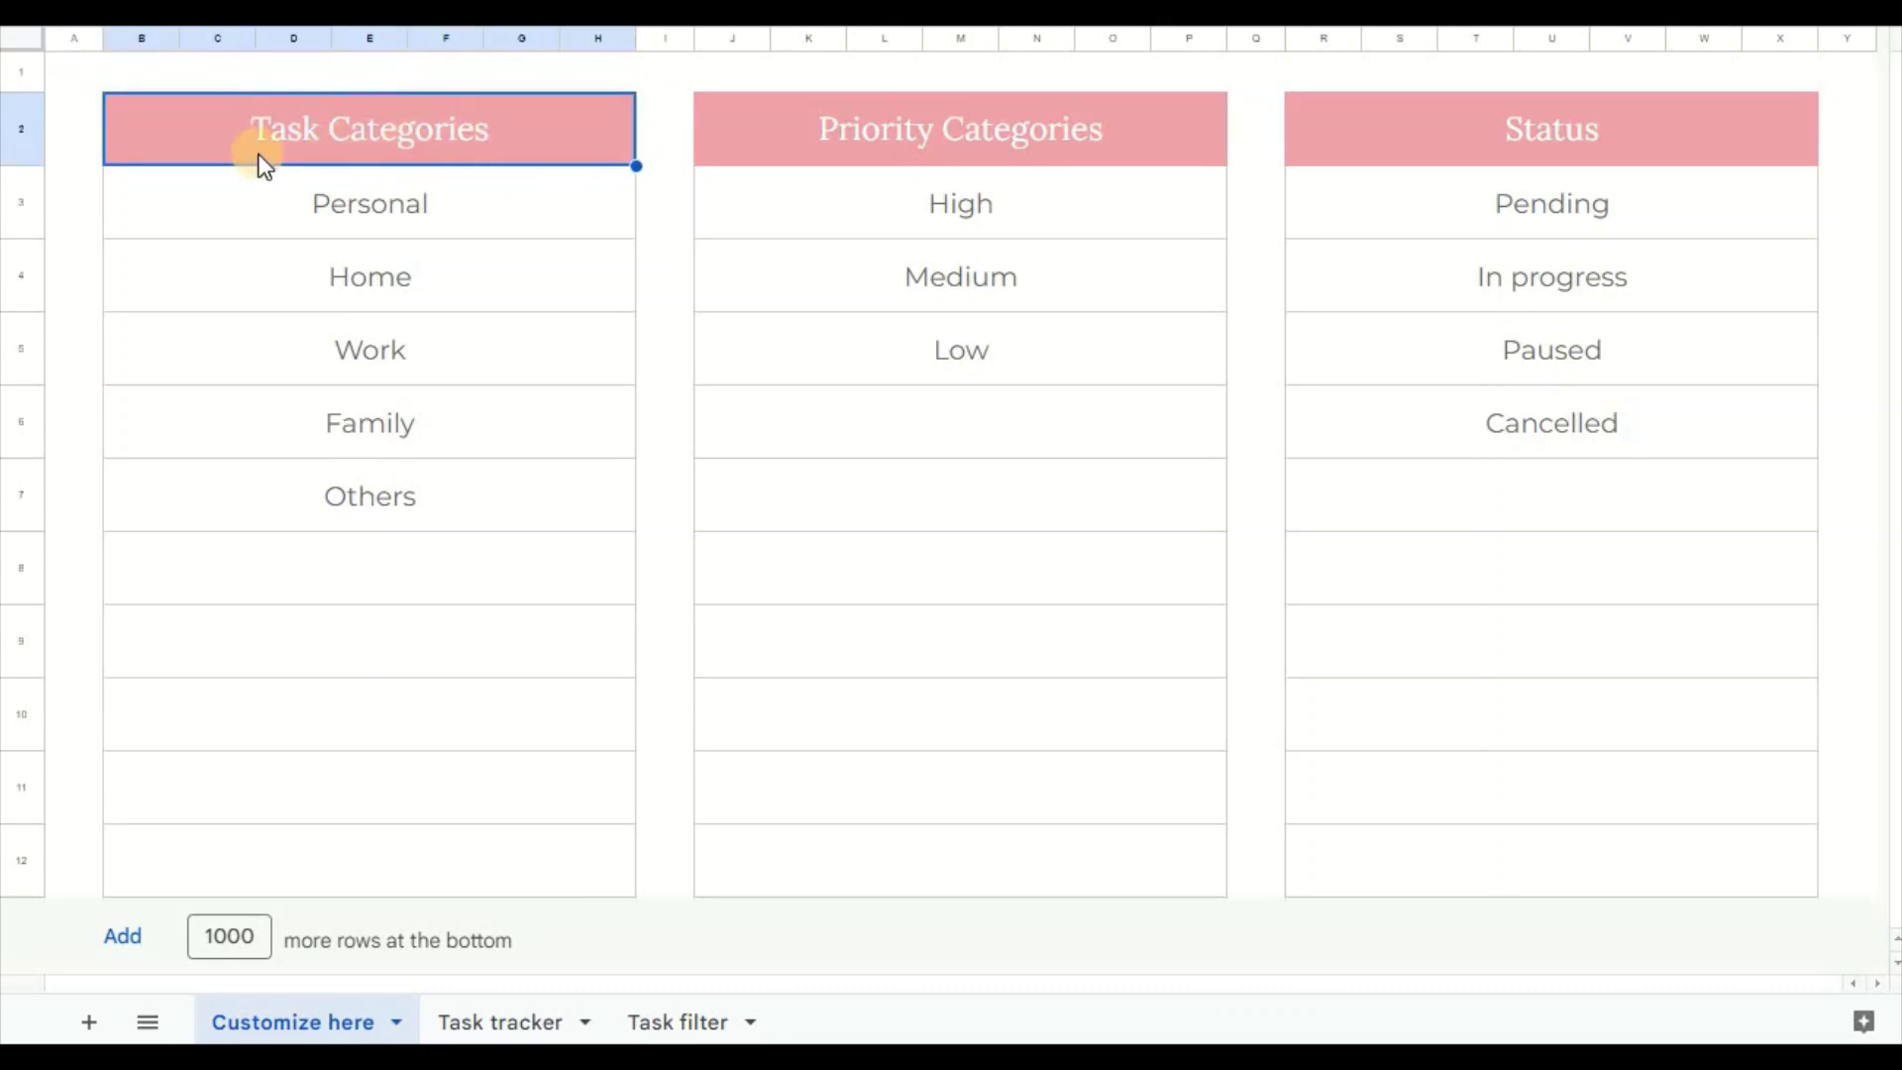
click(492, 220)
click(508, 263)
click(520, 340)
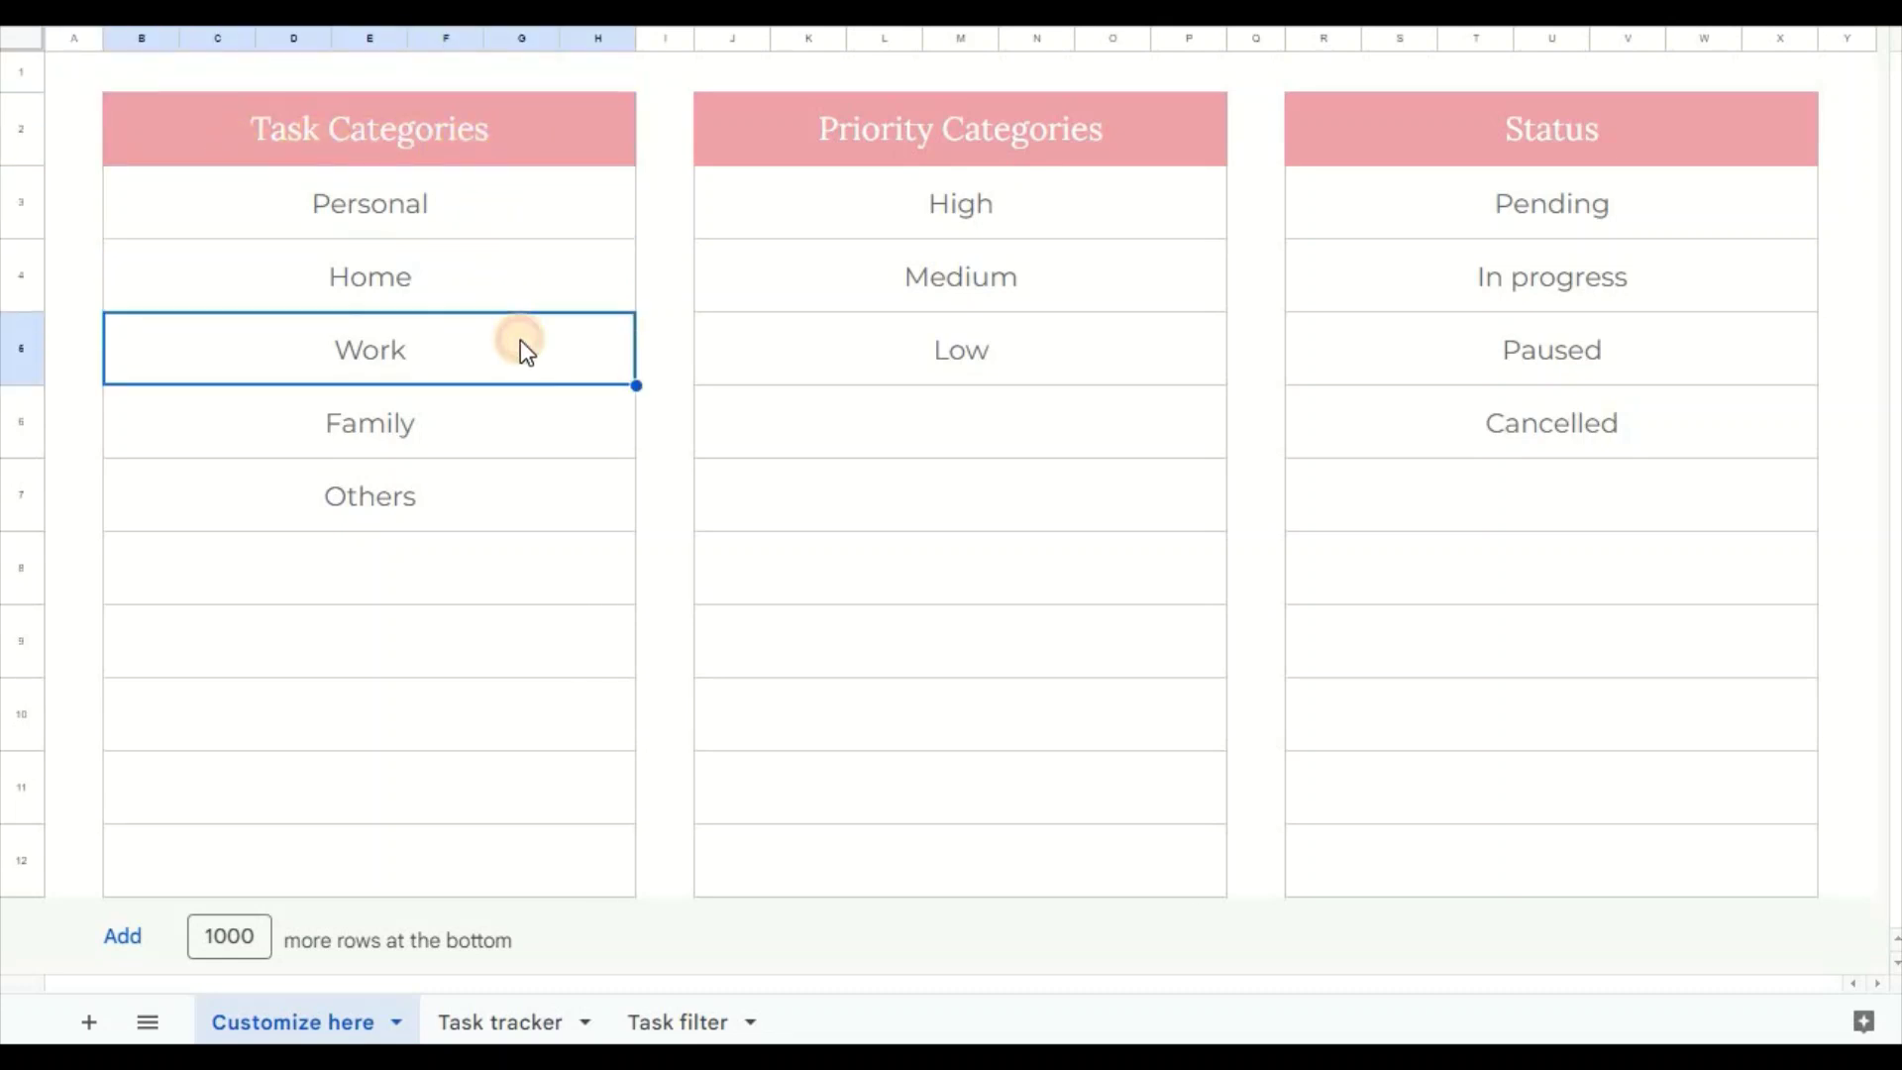
click(531, 416)
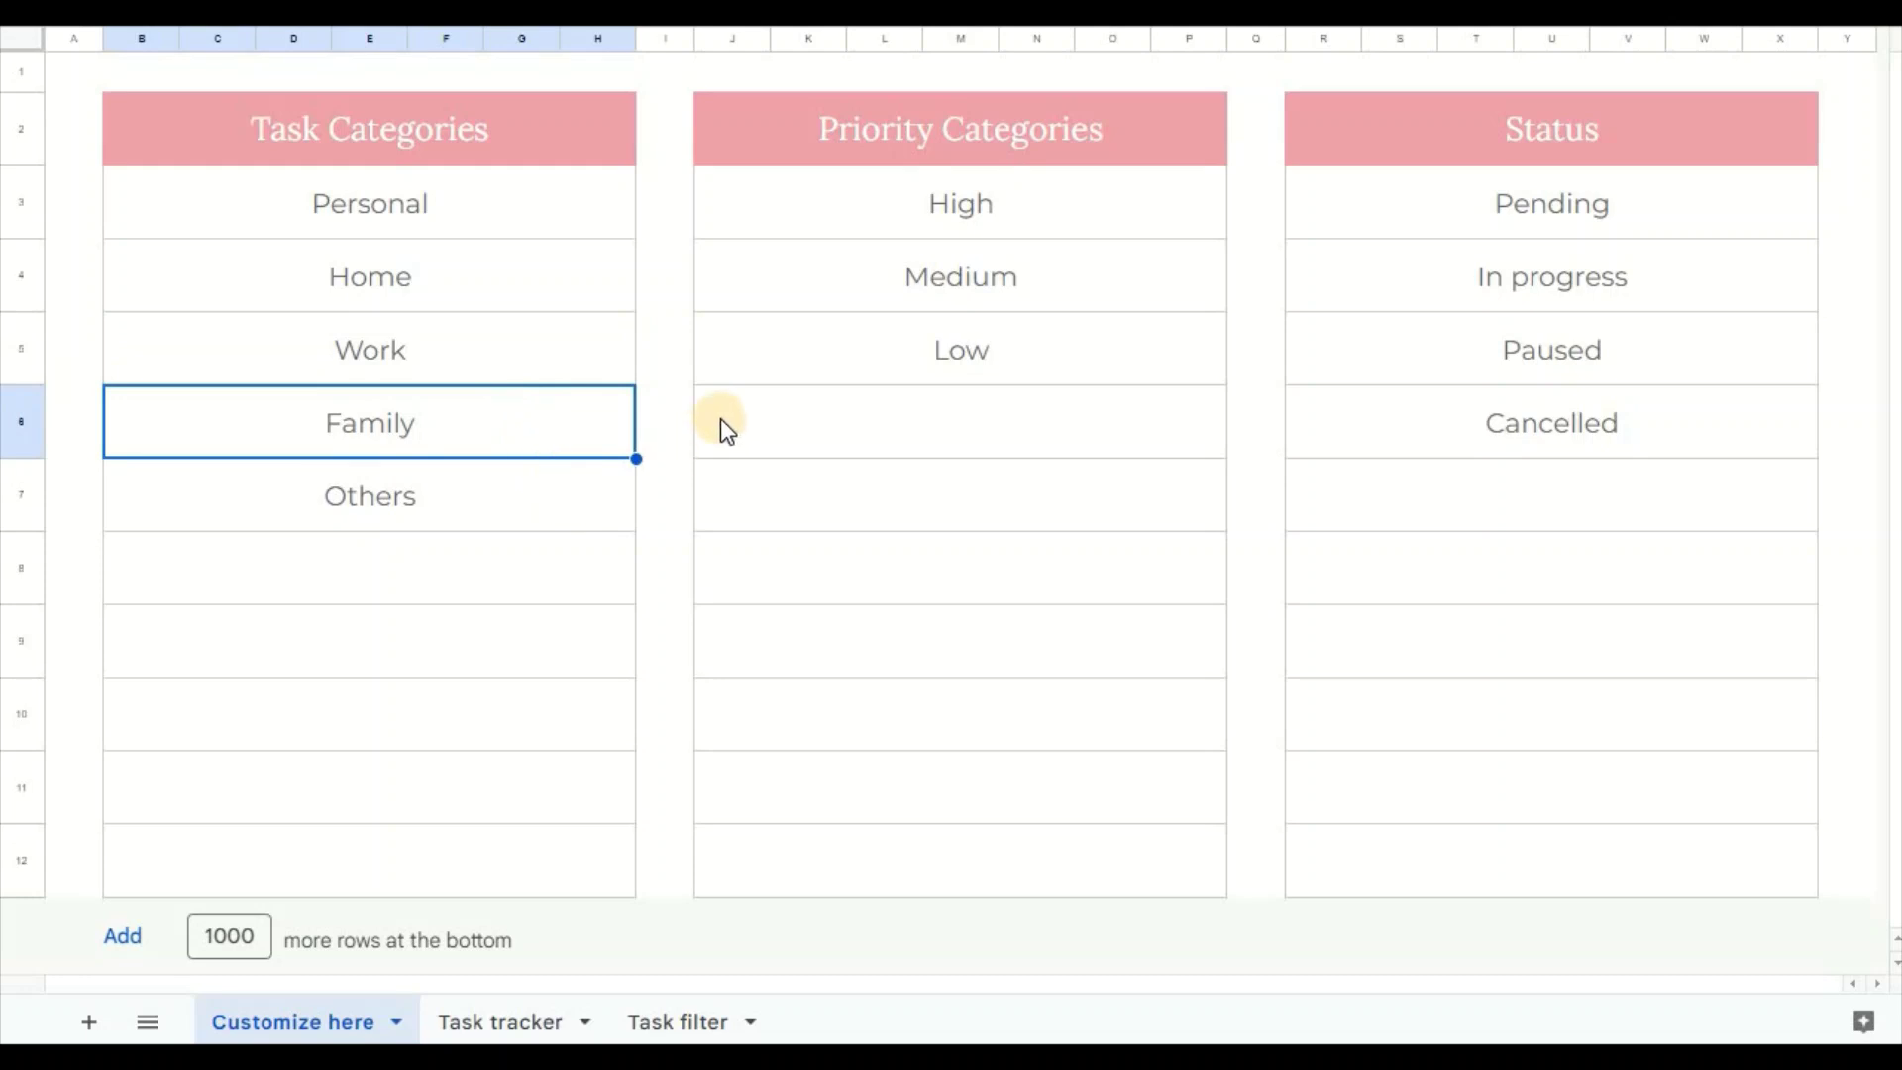
Step: Go over the Priority Categories: High, Medium and Low
click(1137, 133)
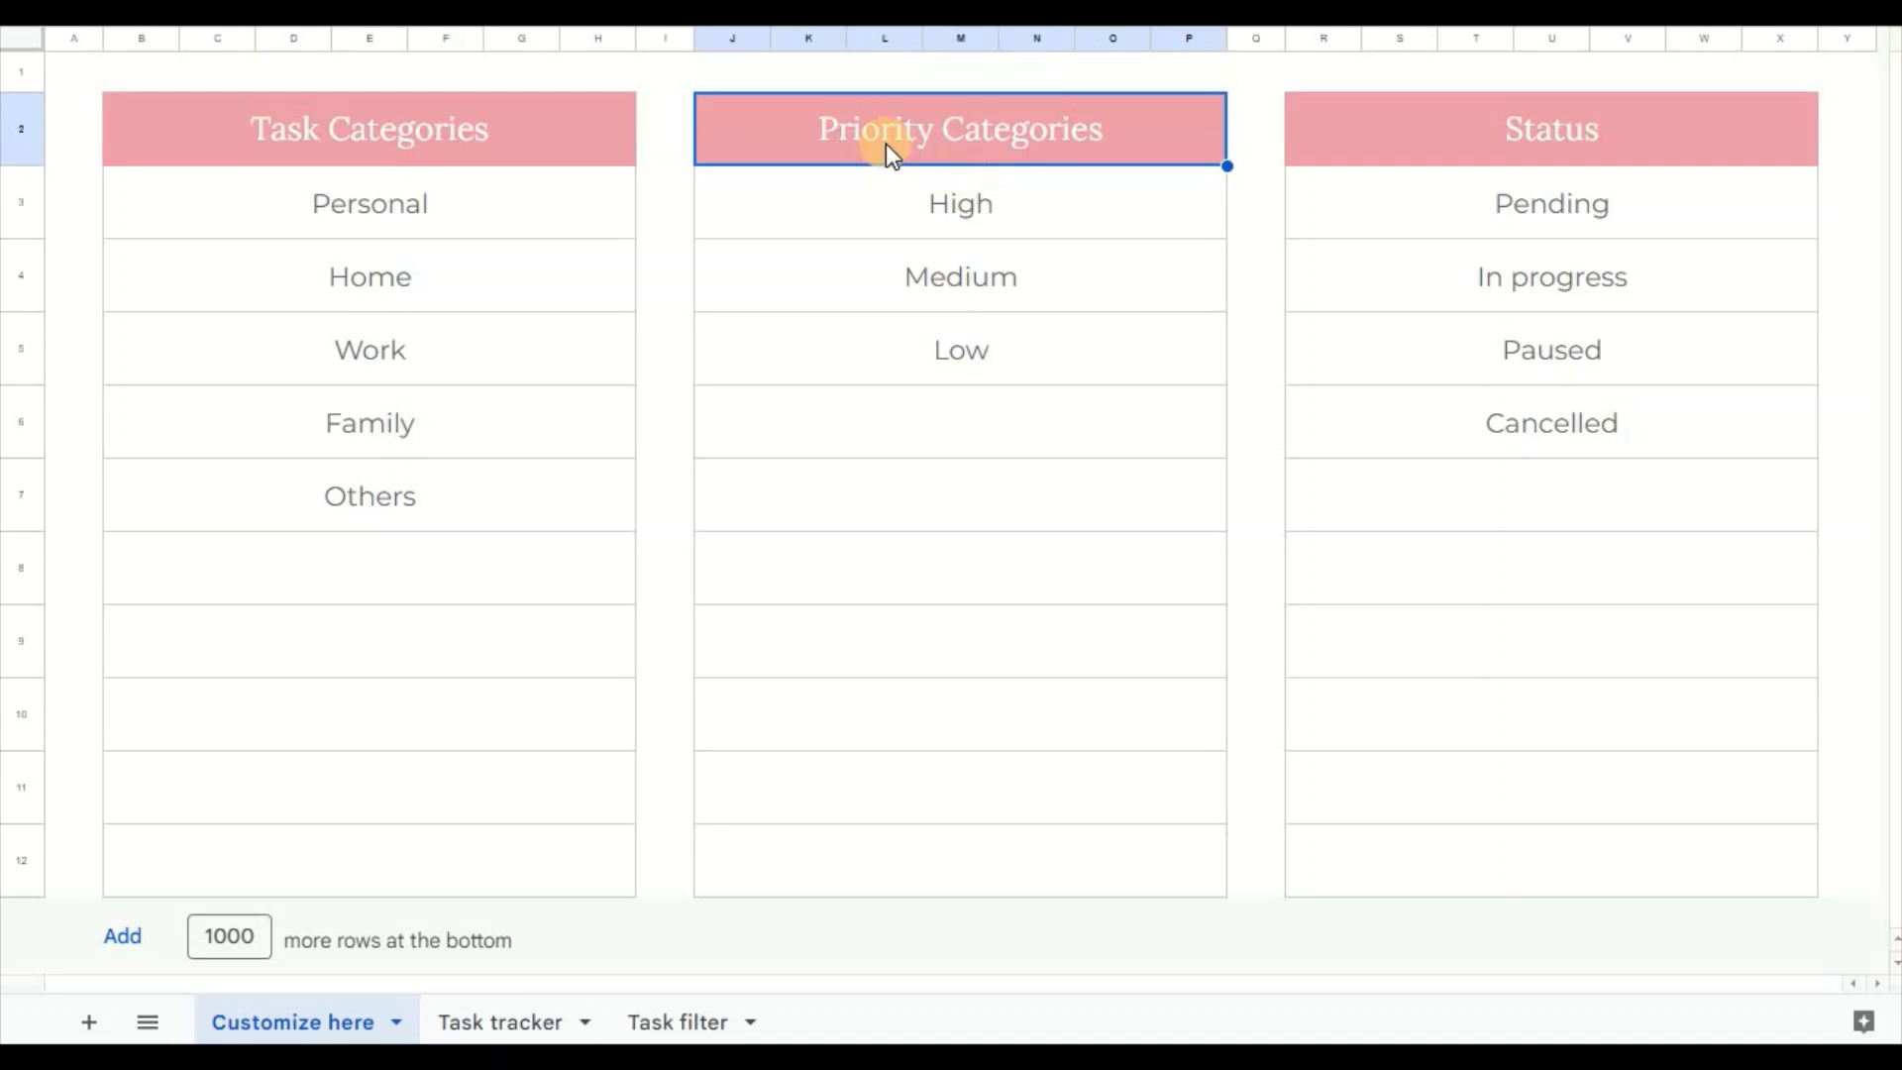
click(851, 203)
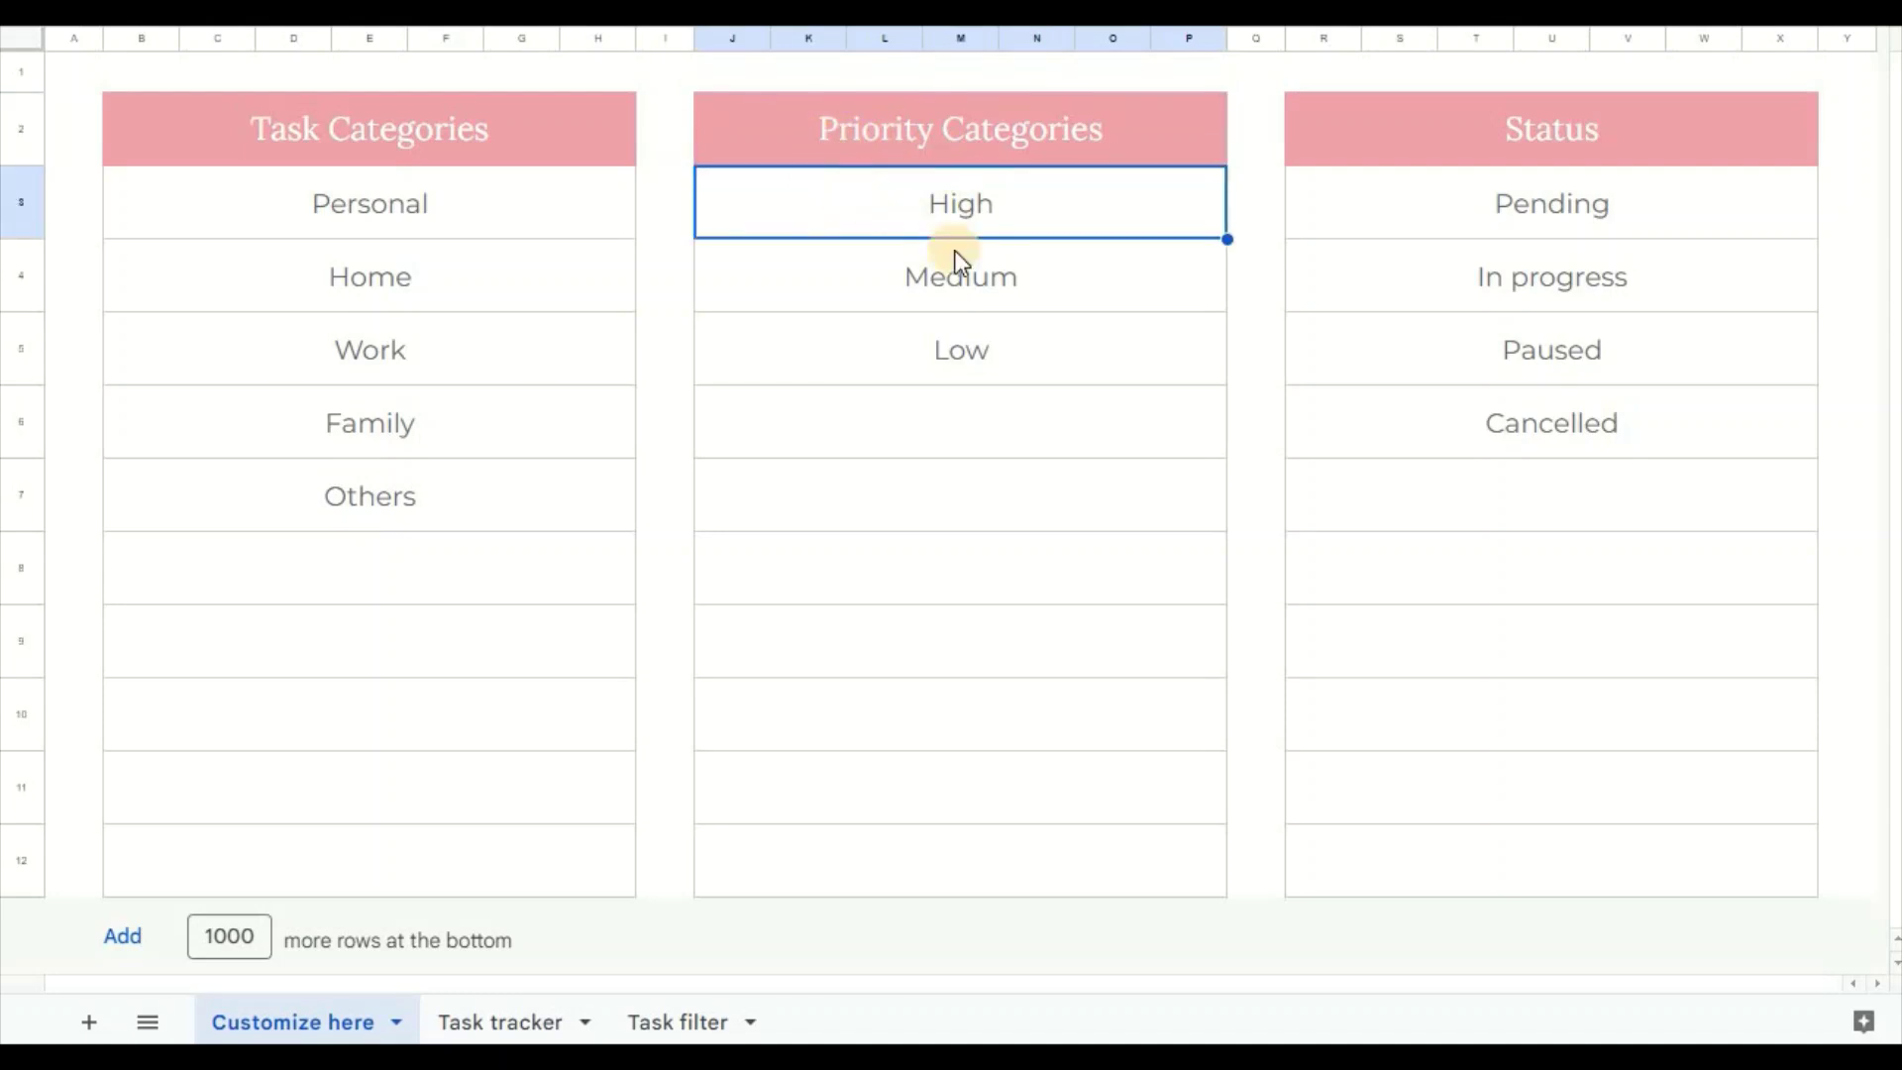
click(1042, 287)
click(1042, 349)
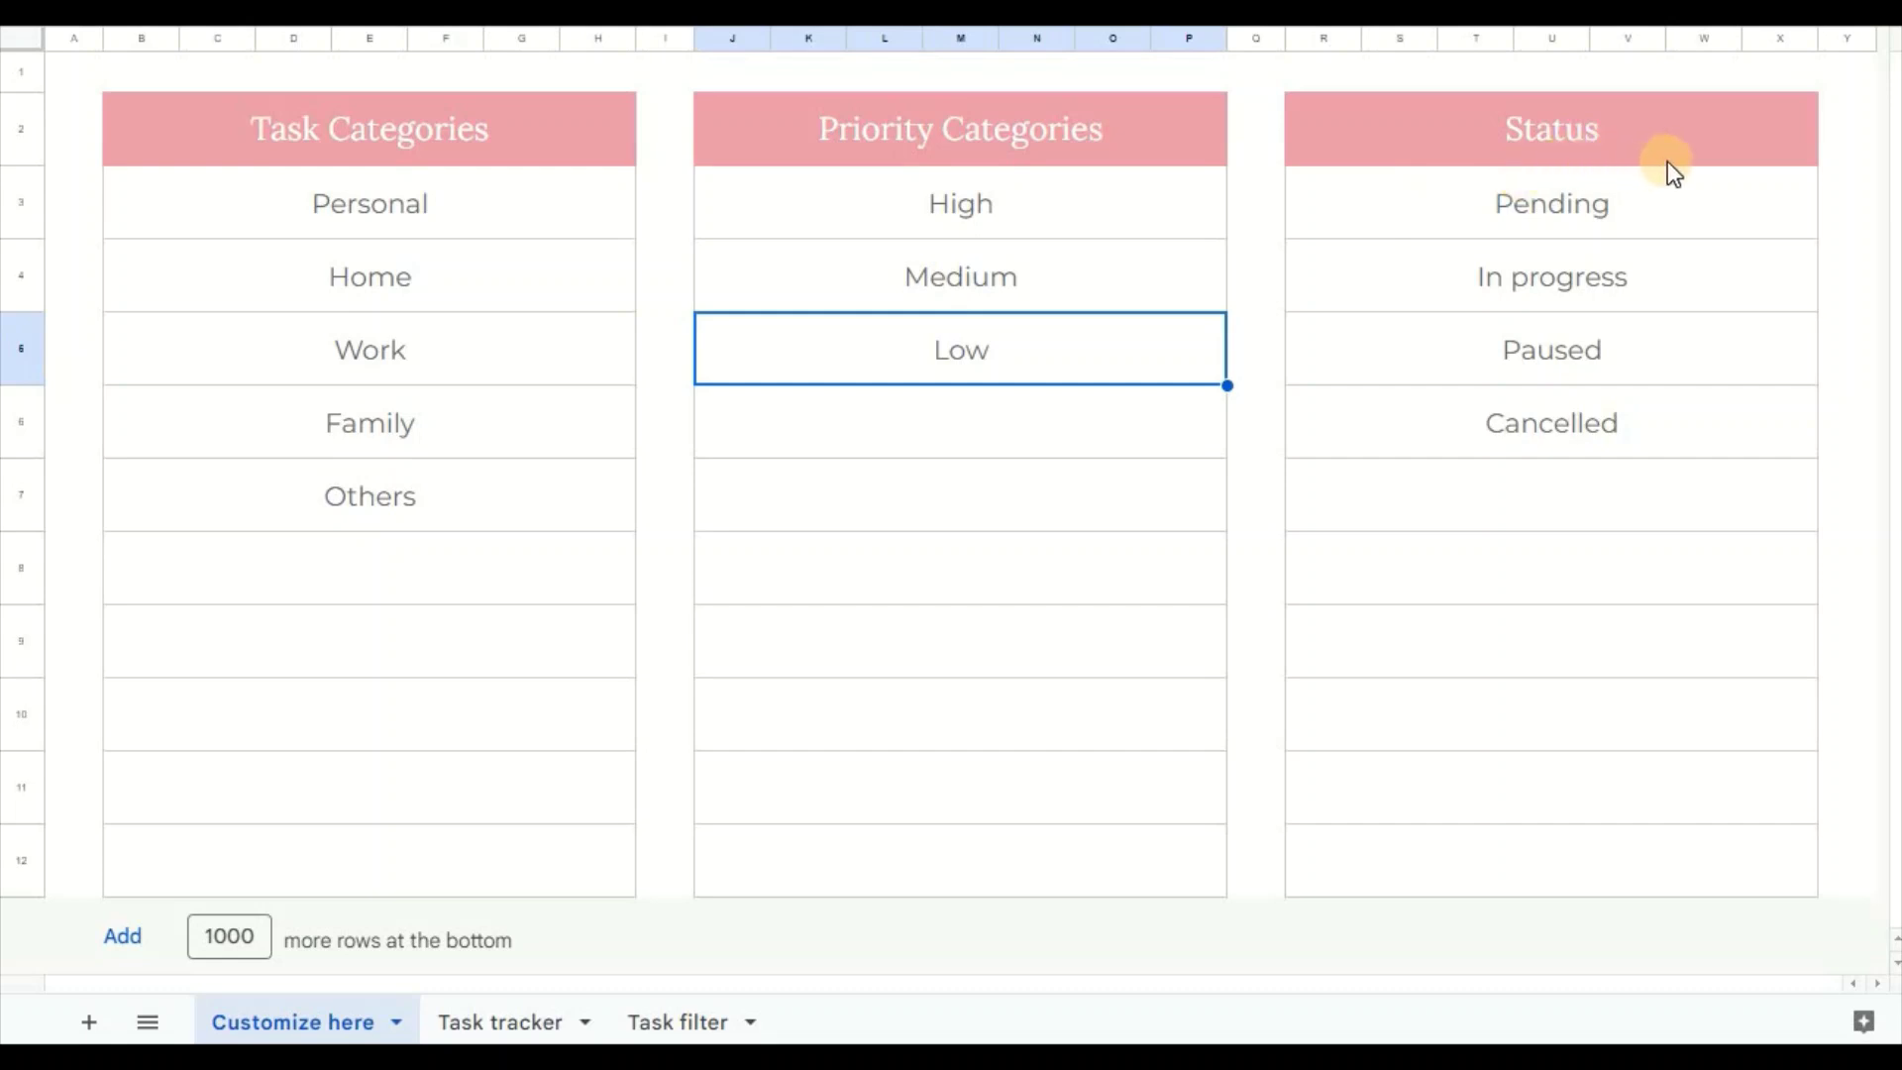
Step: Go over the Status entries Pending, In progress and Paused
click(1649, 139)
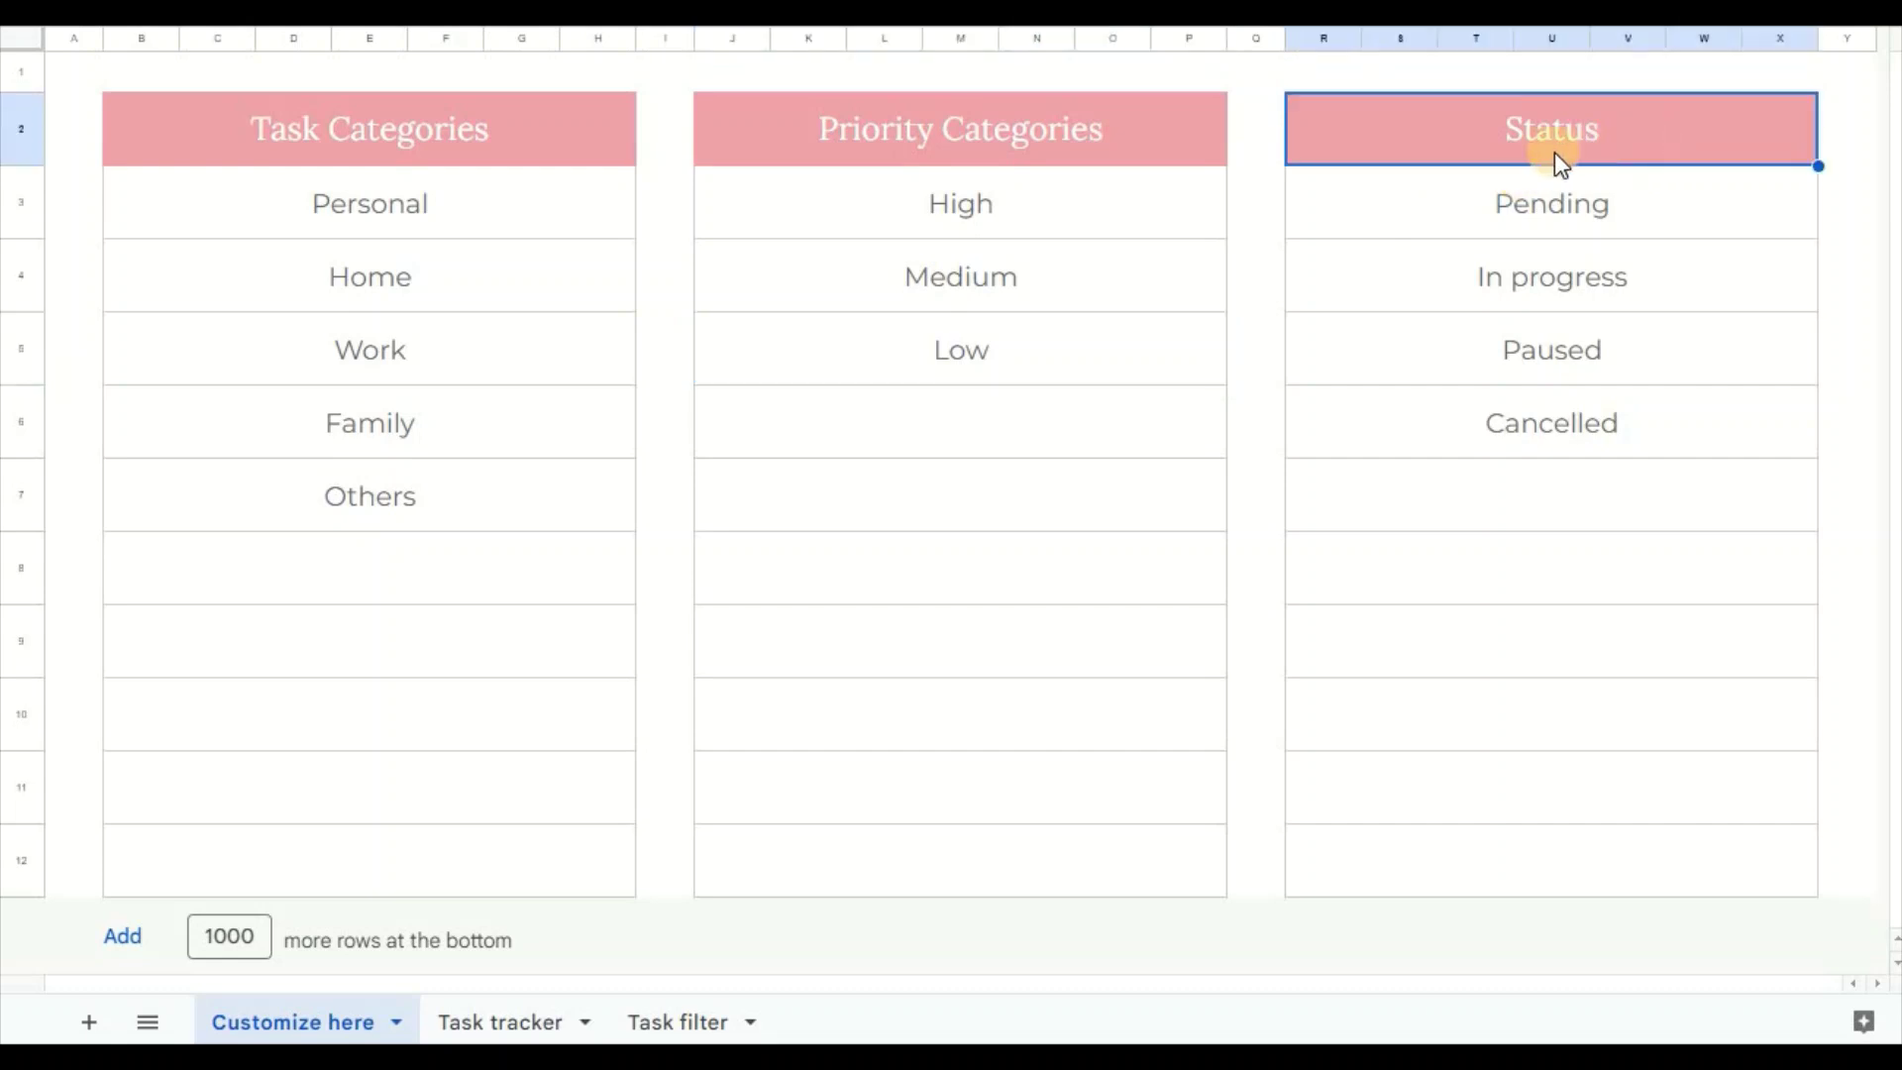
click(1641, 210)
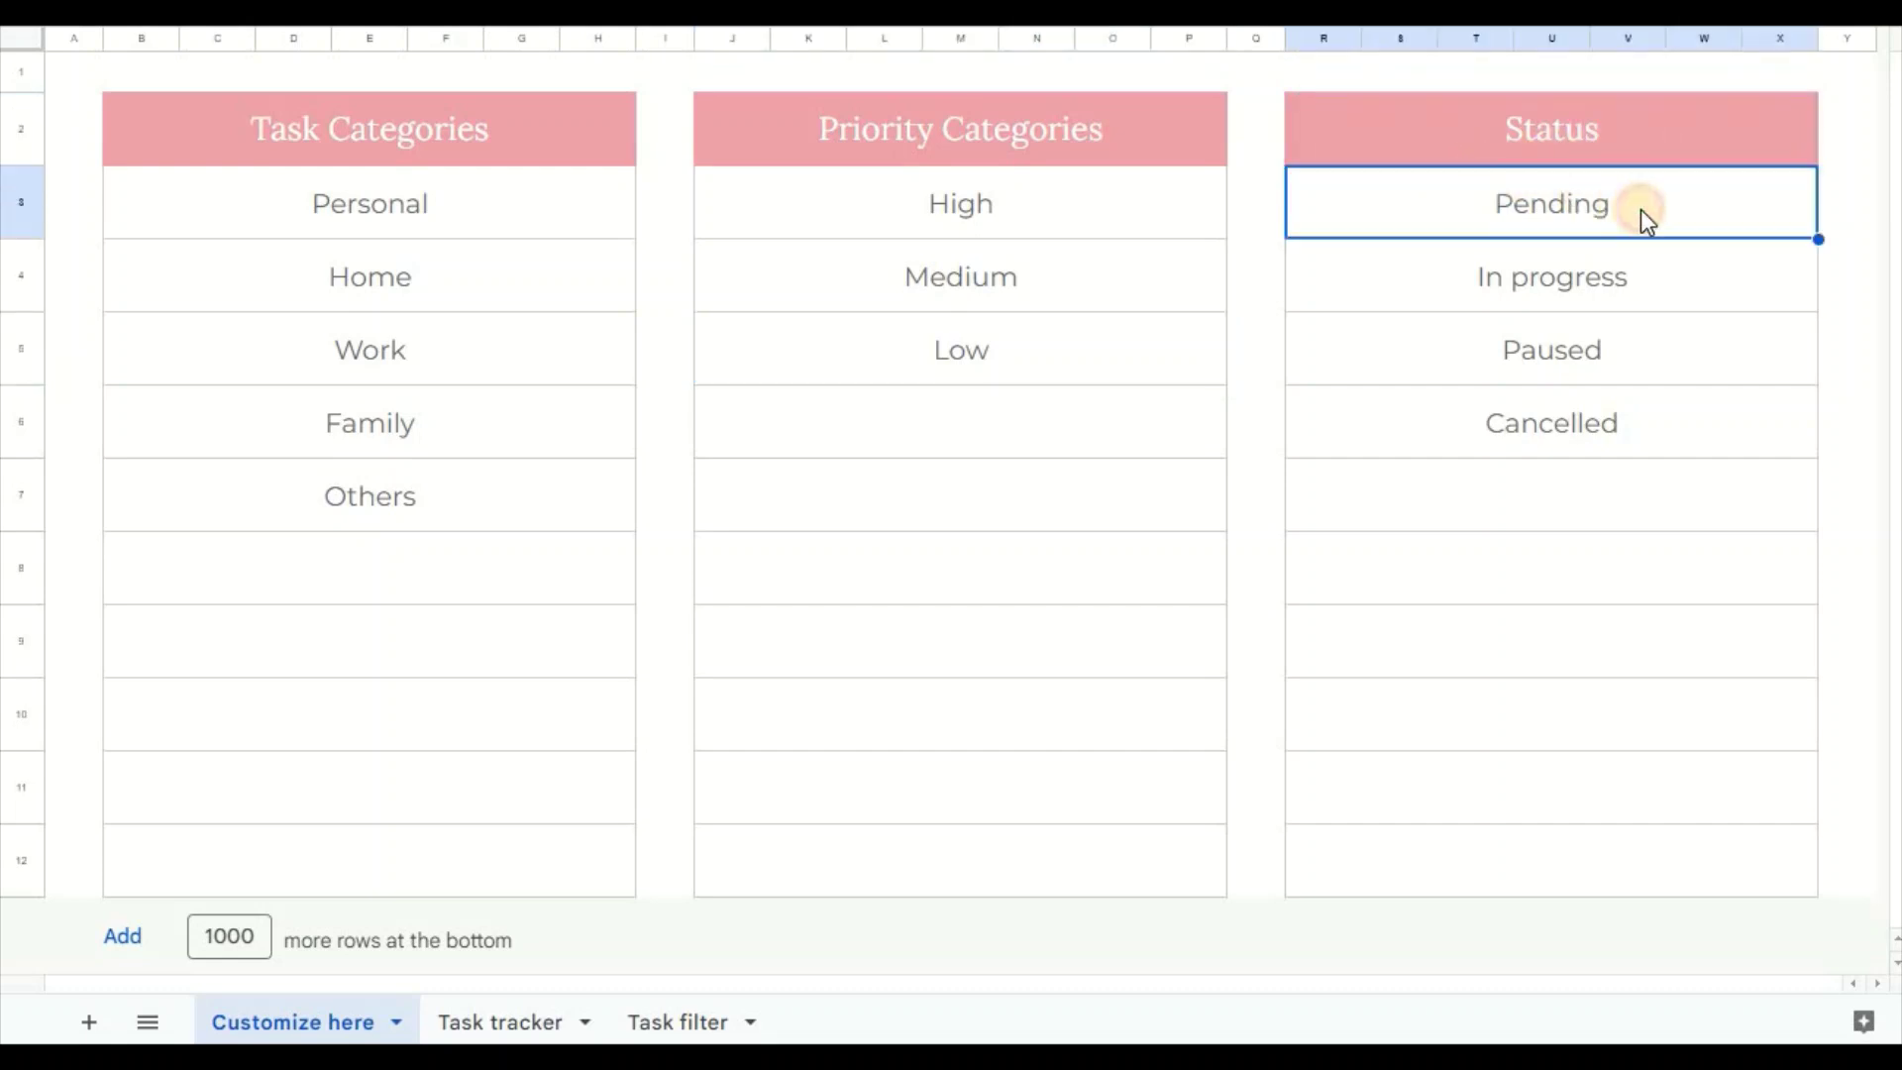
click(1653, 275)
click(1656, 352)
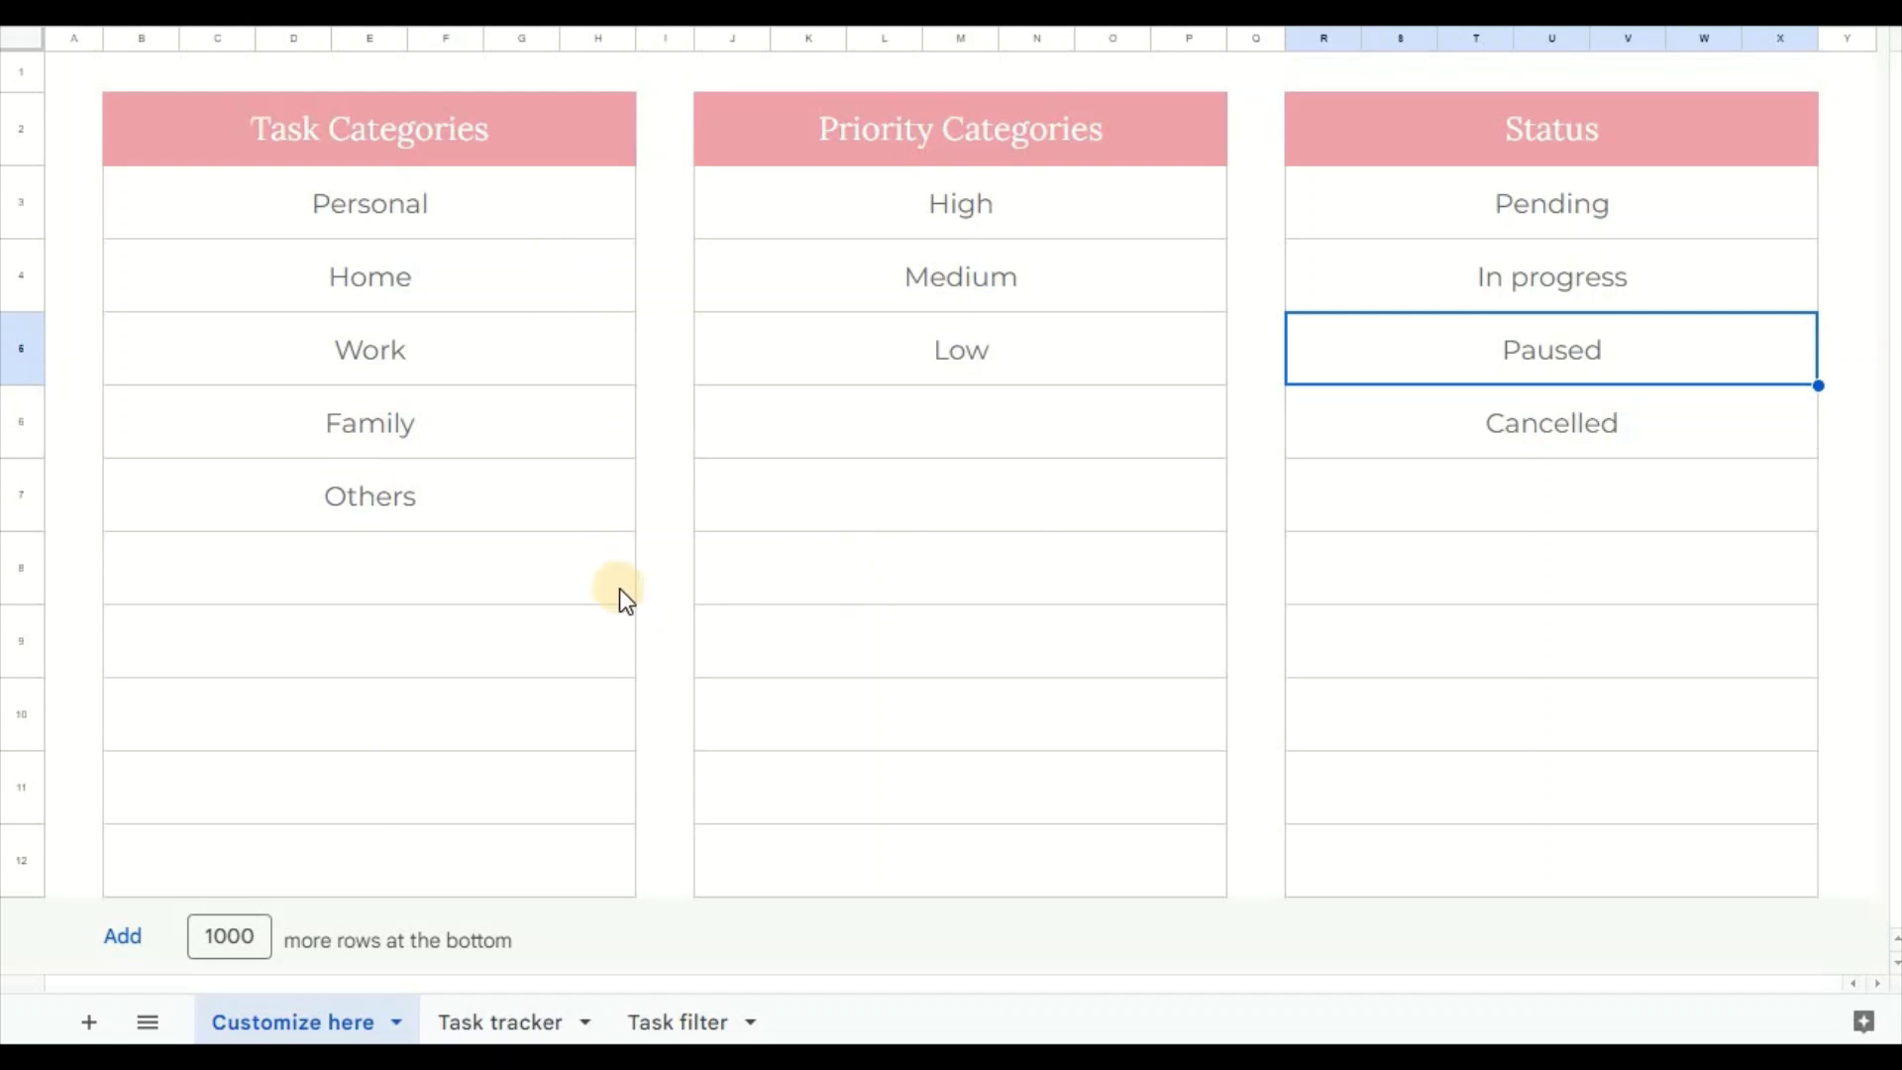
click(554, 1030)
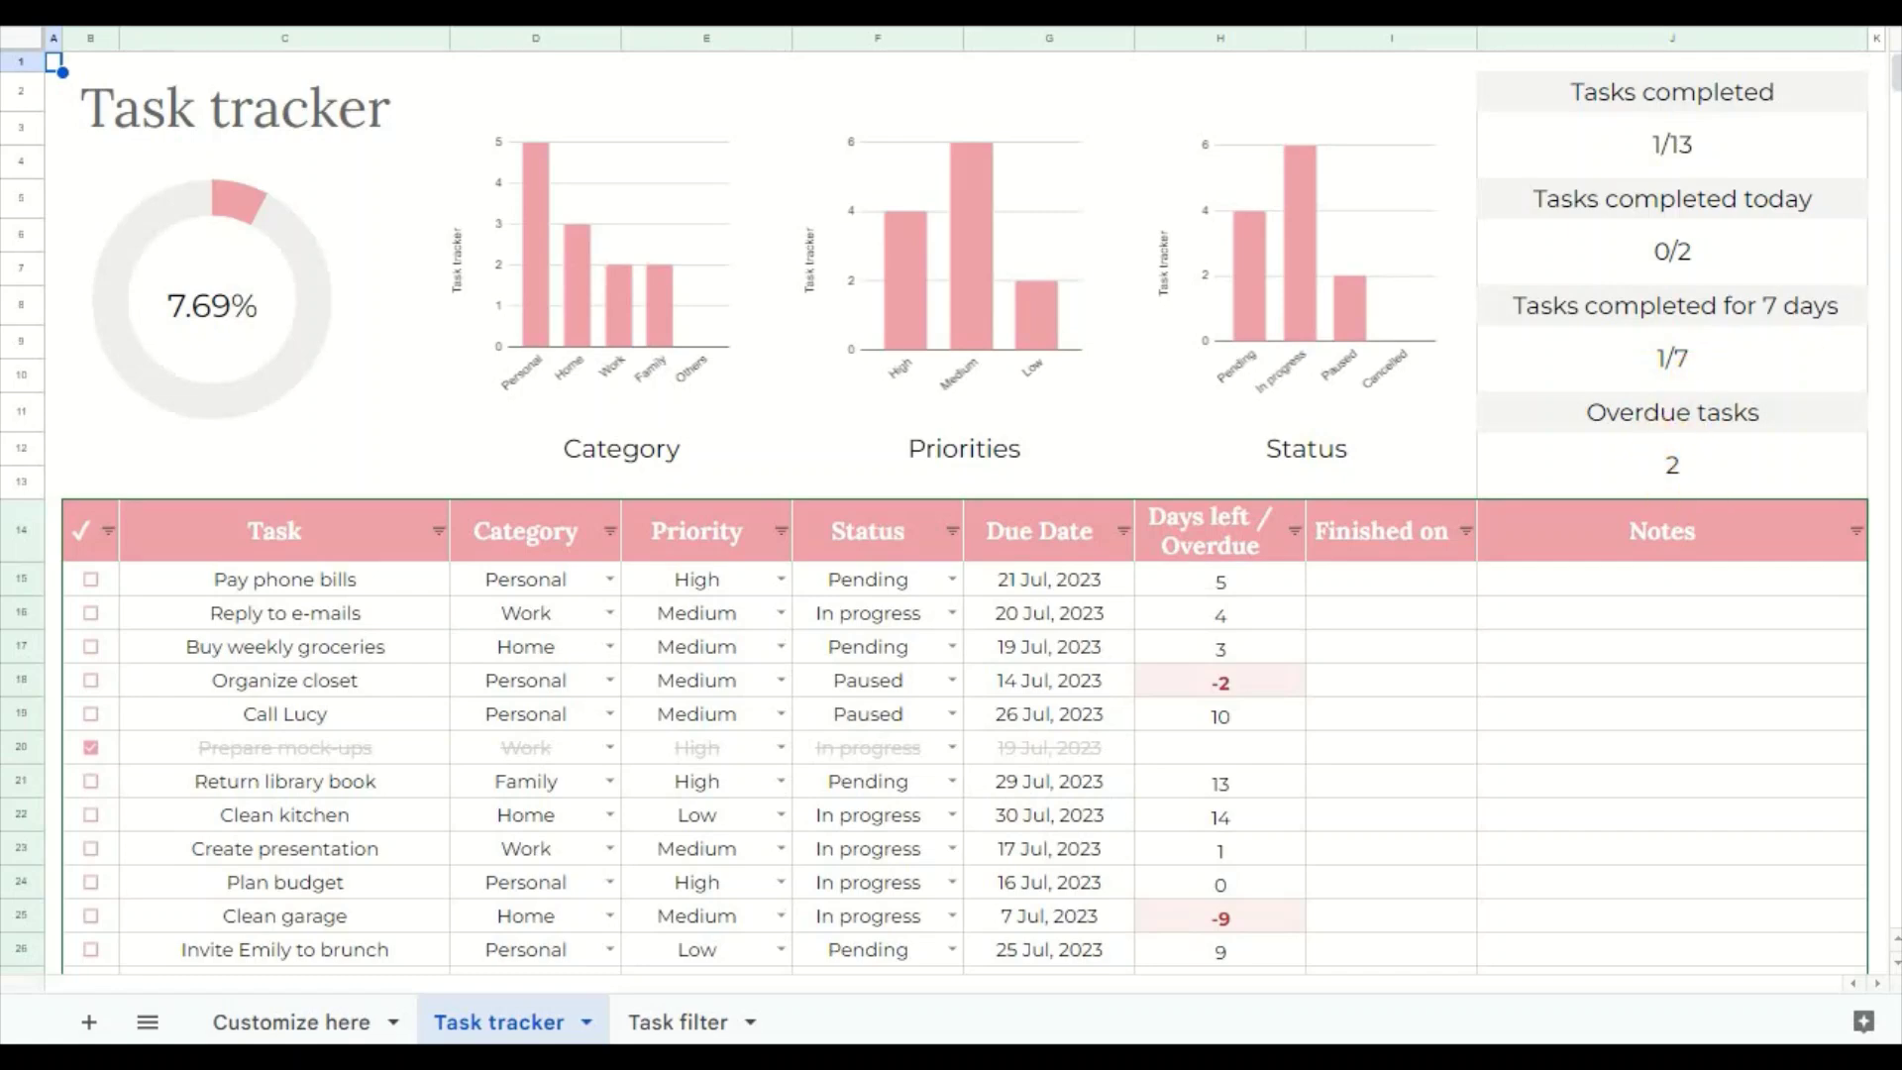
drag(1893, 91, 1893, 109)
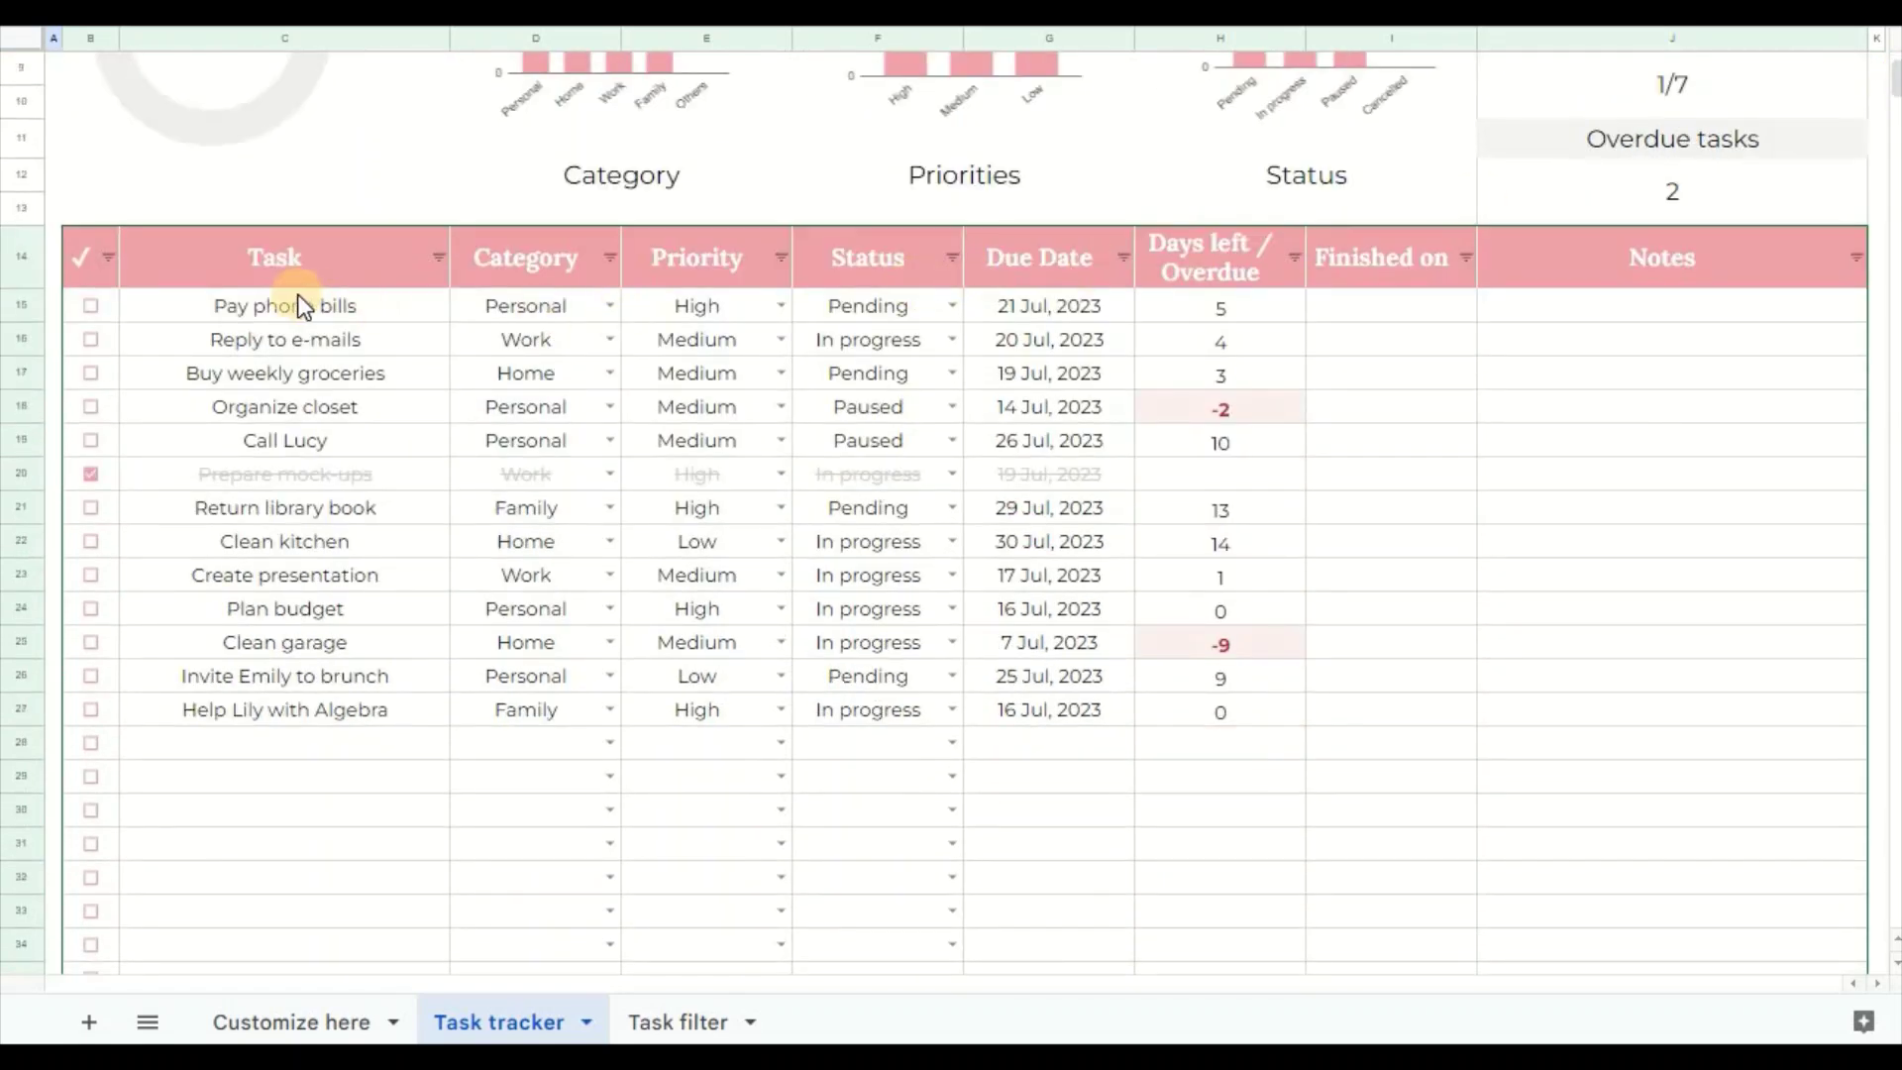
click(606, 309)
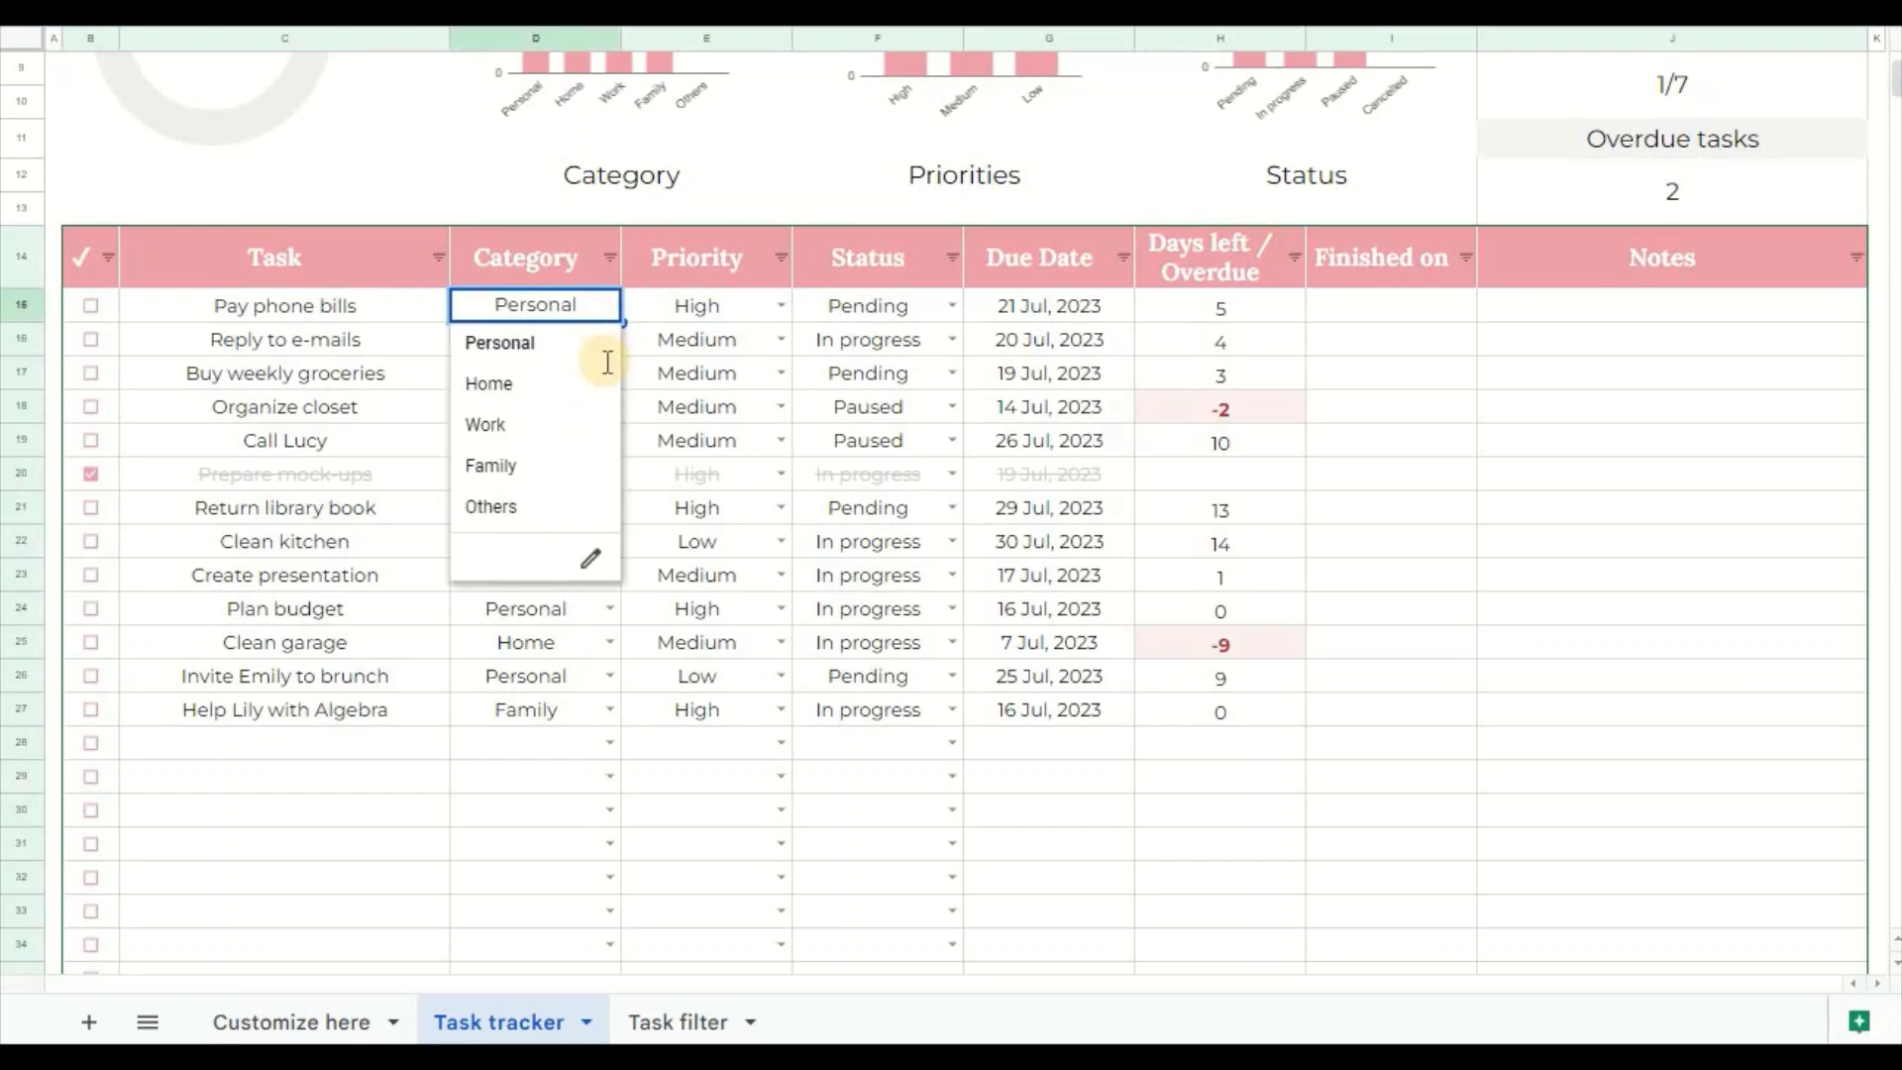
click(575, 349)
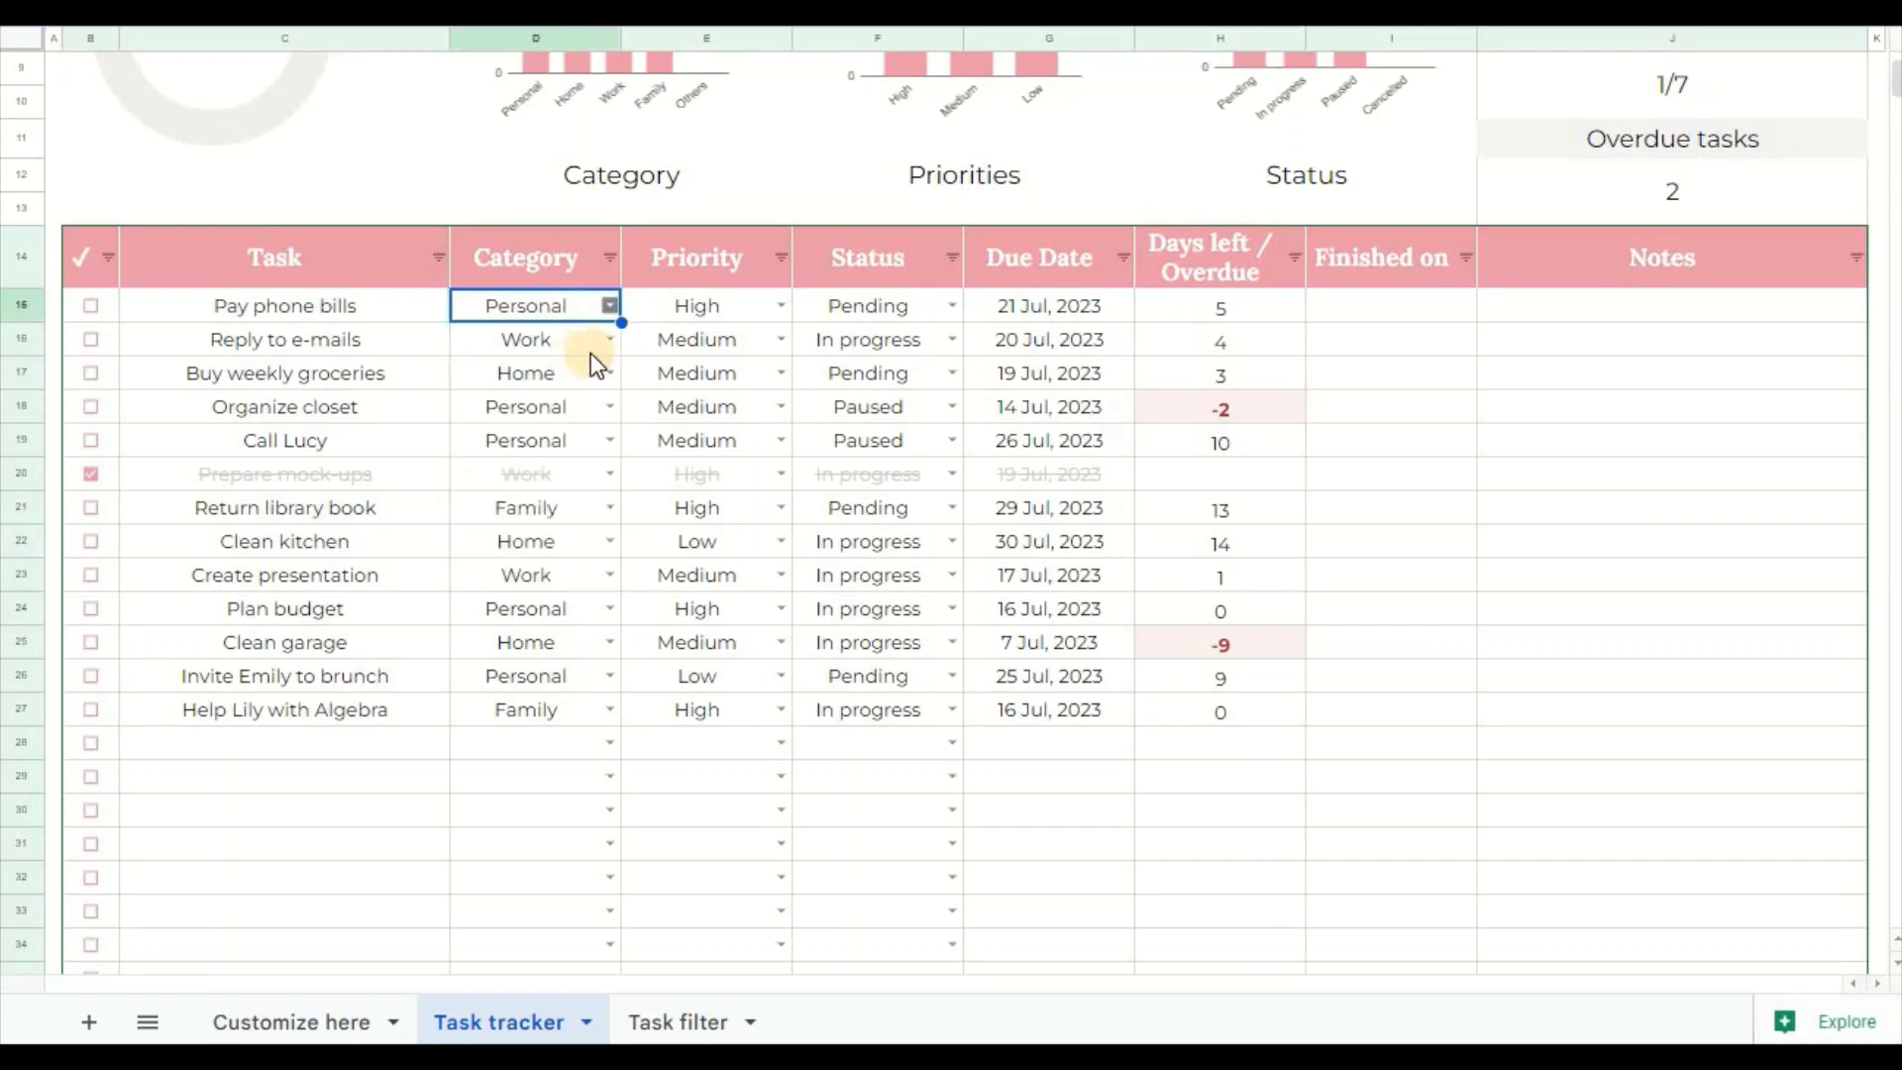
click(779, 307)
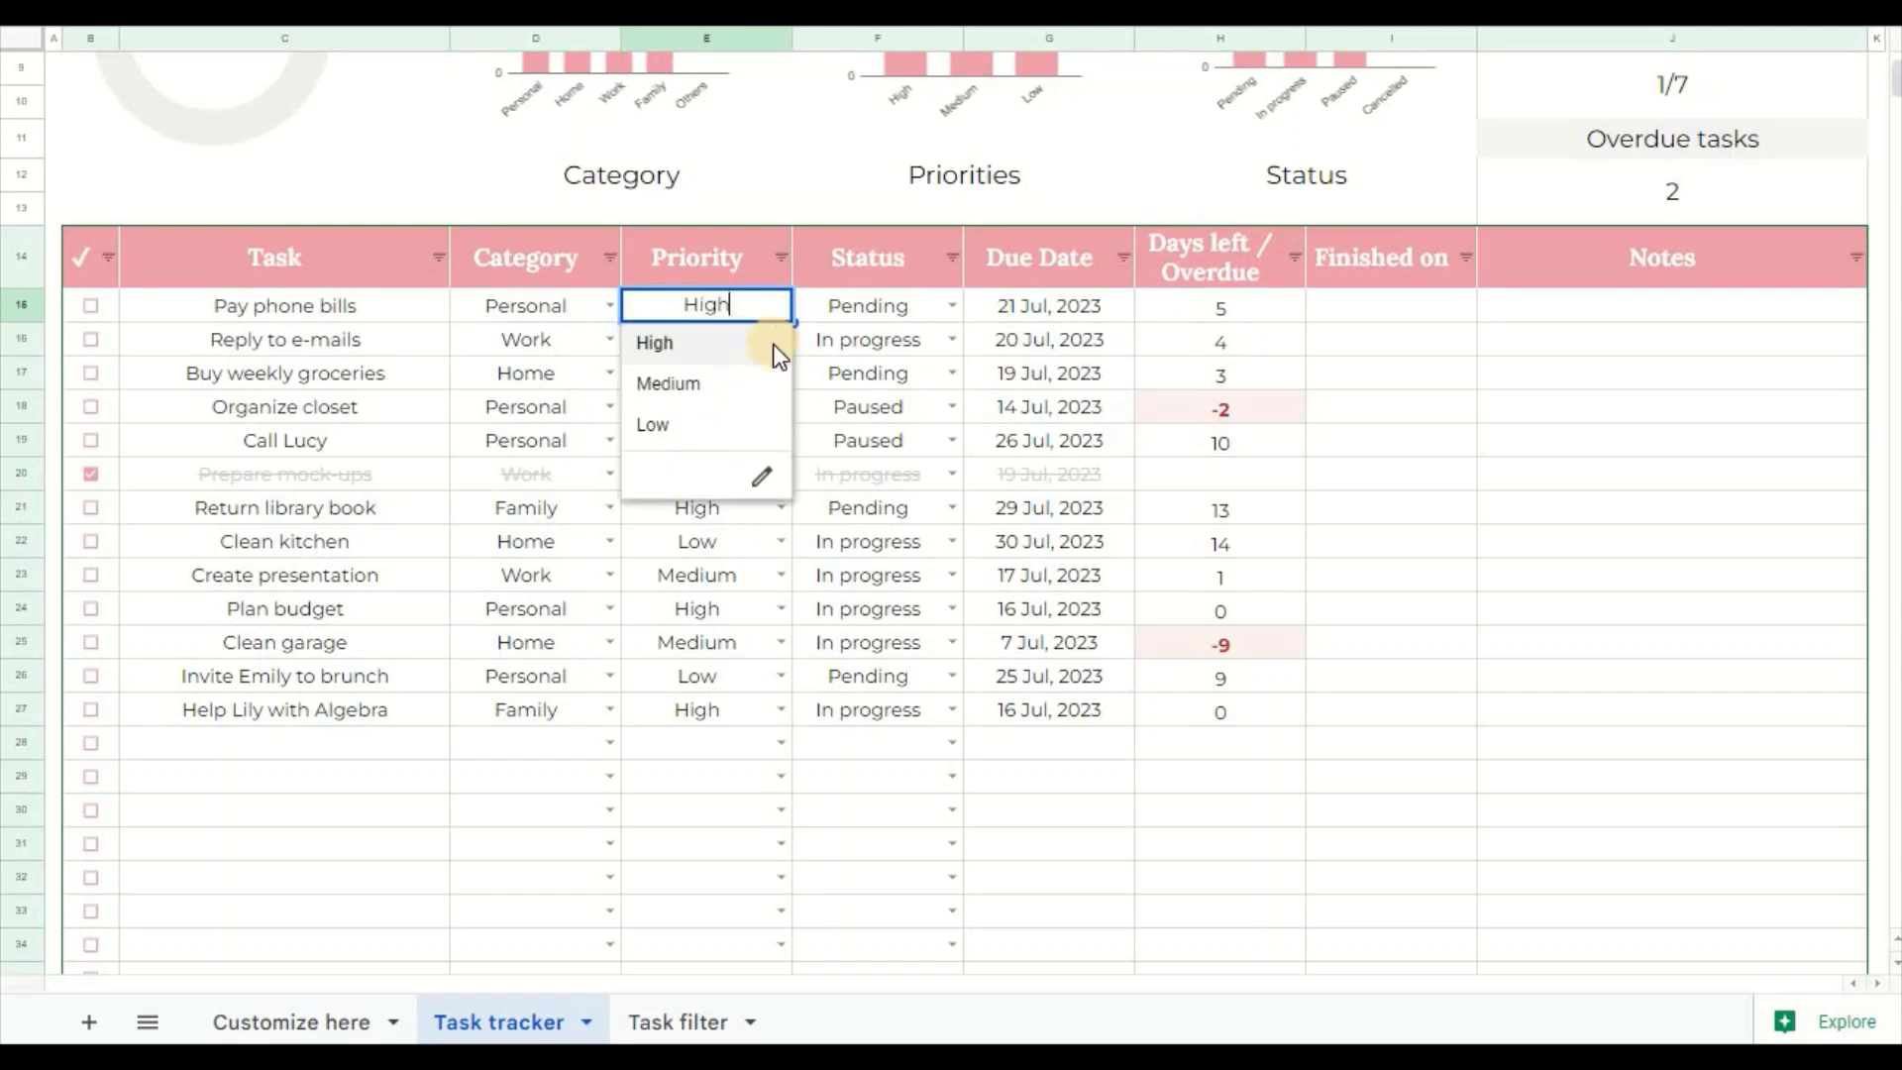
click(773, 345)
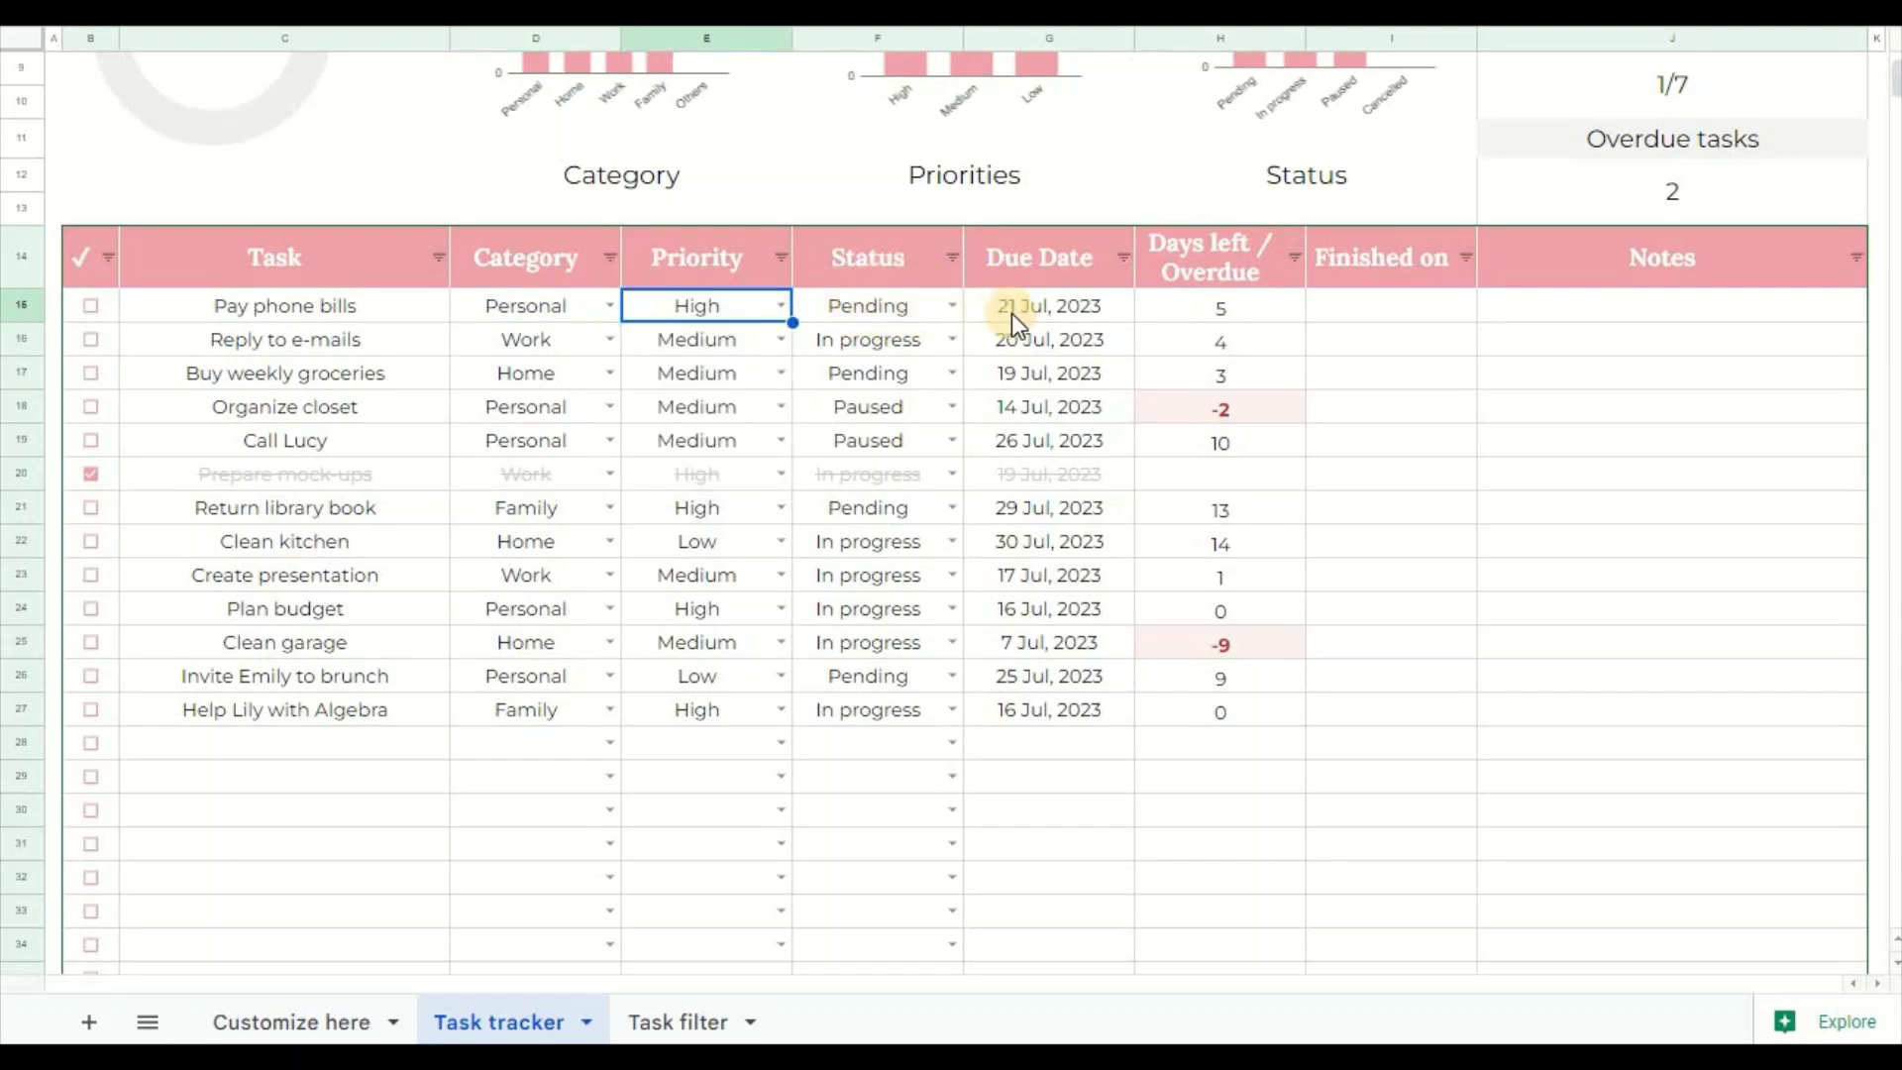
double_click(1050, 313)
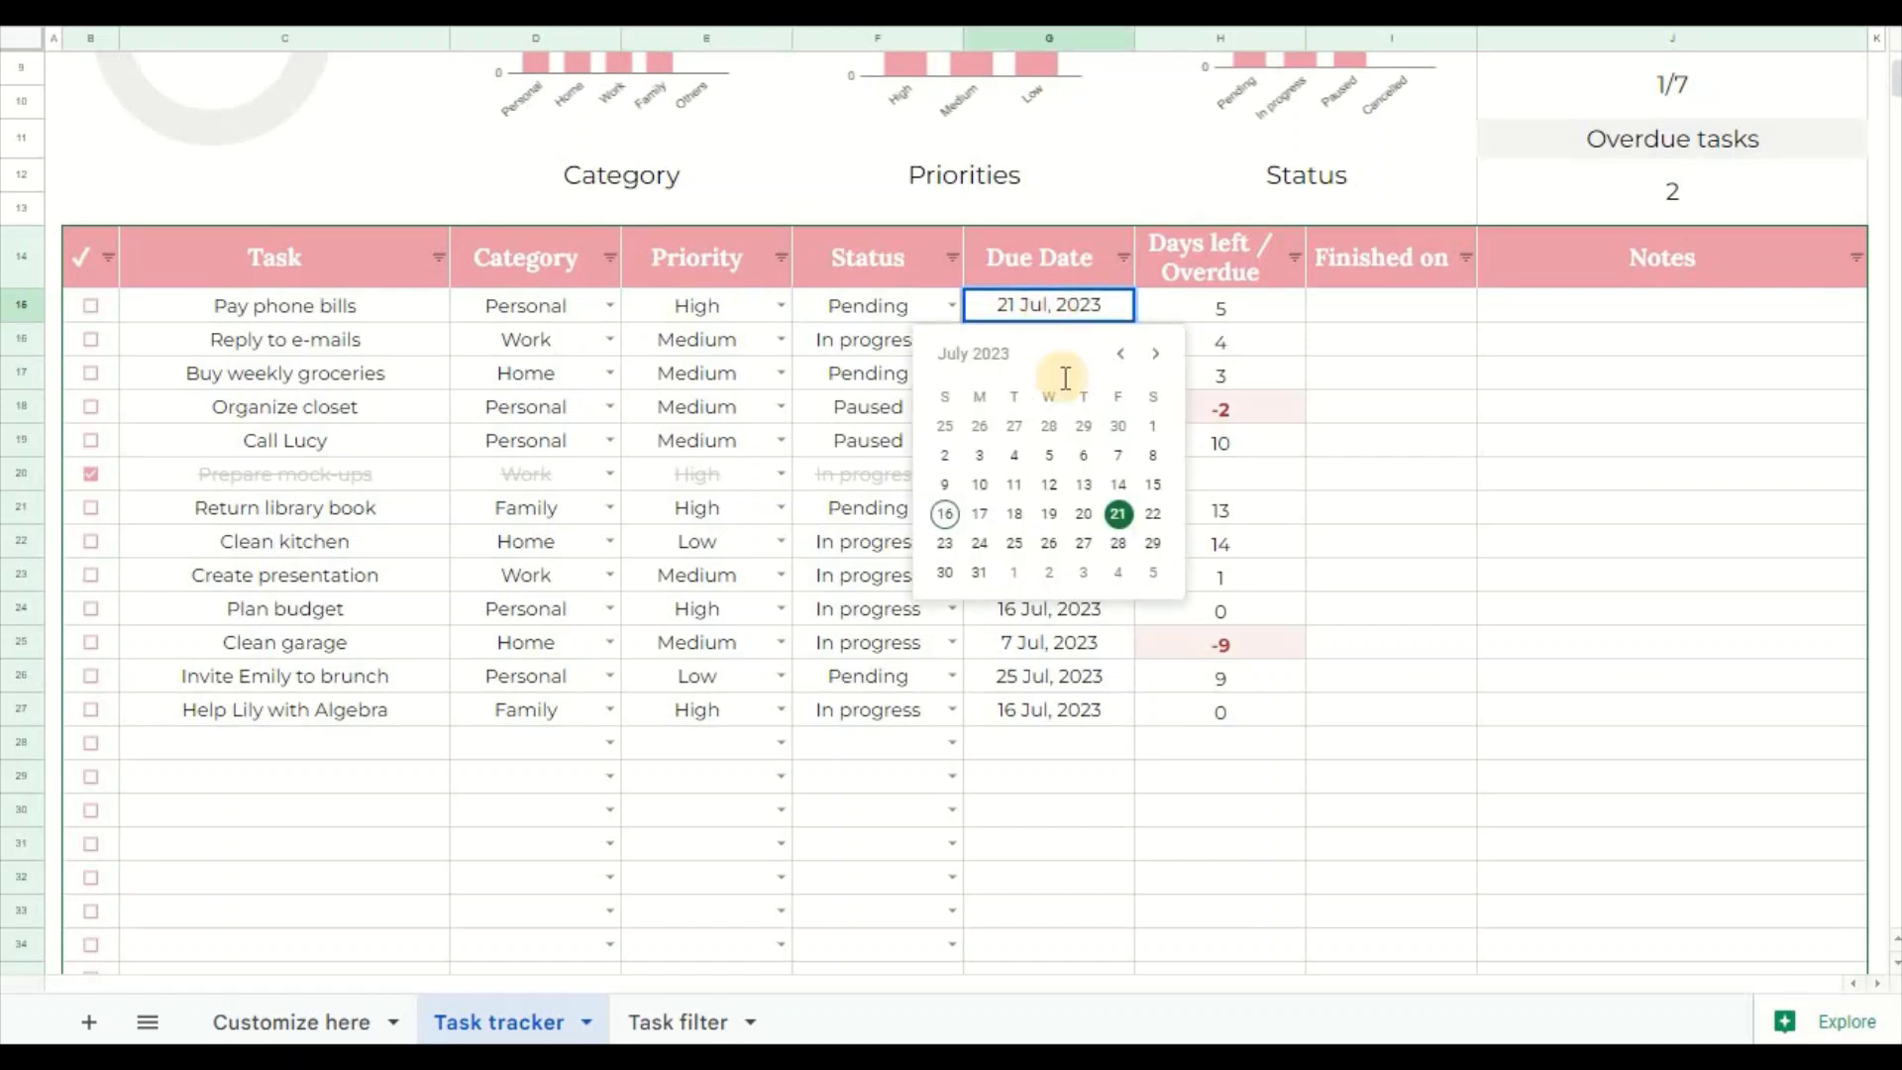
click(1121, 514)
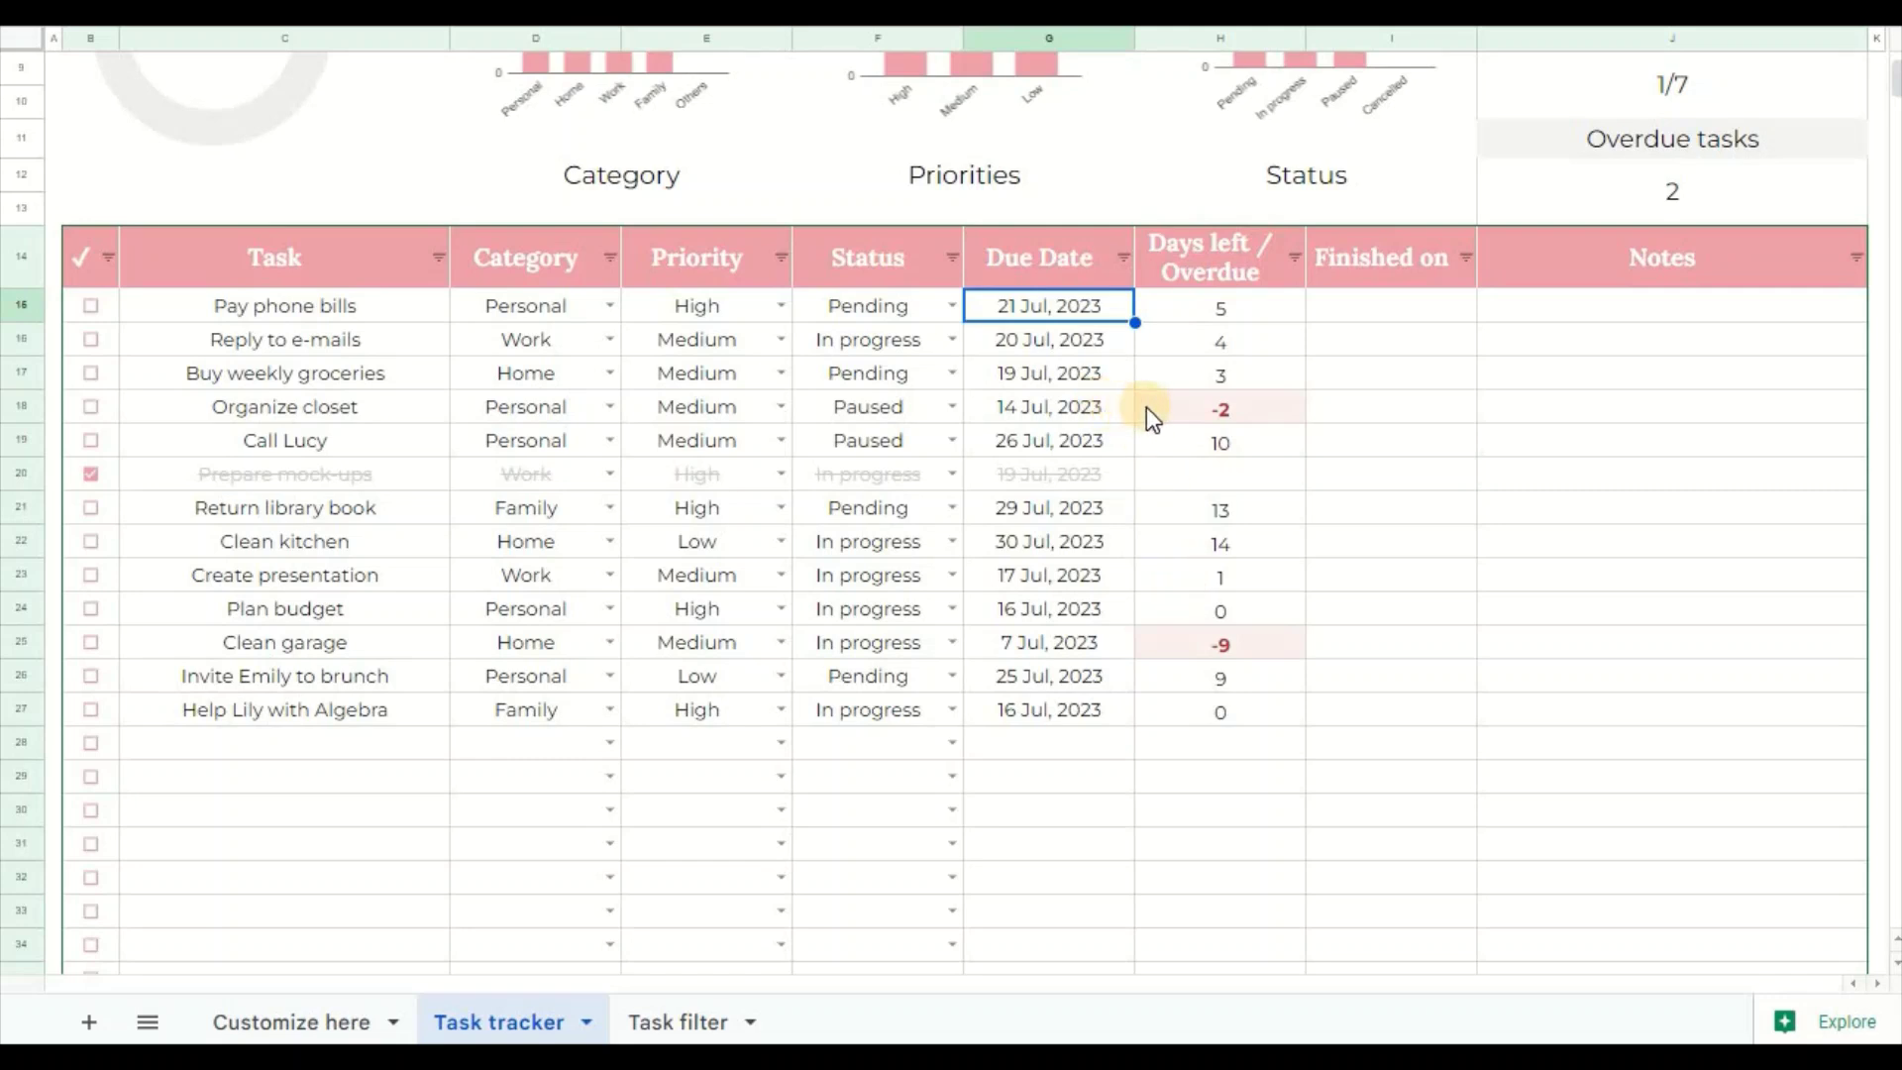
Step: Inspect Organize closet's -2 days overdue value and edit a task's Notes cell
click(1246, 408)
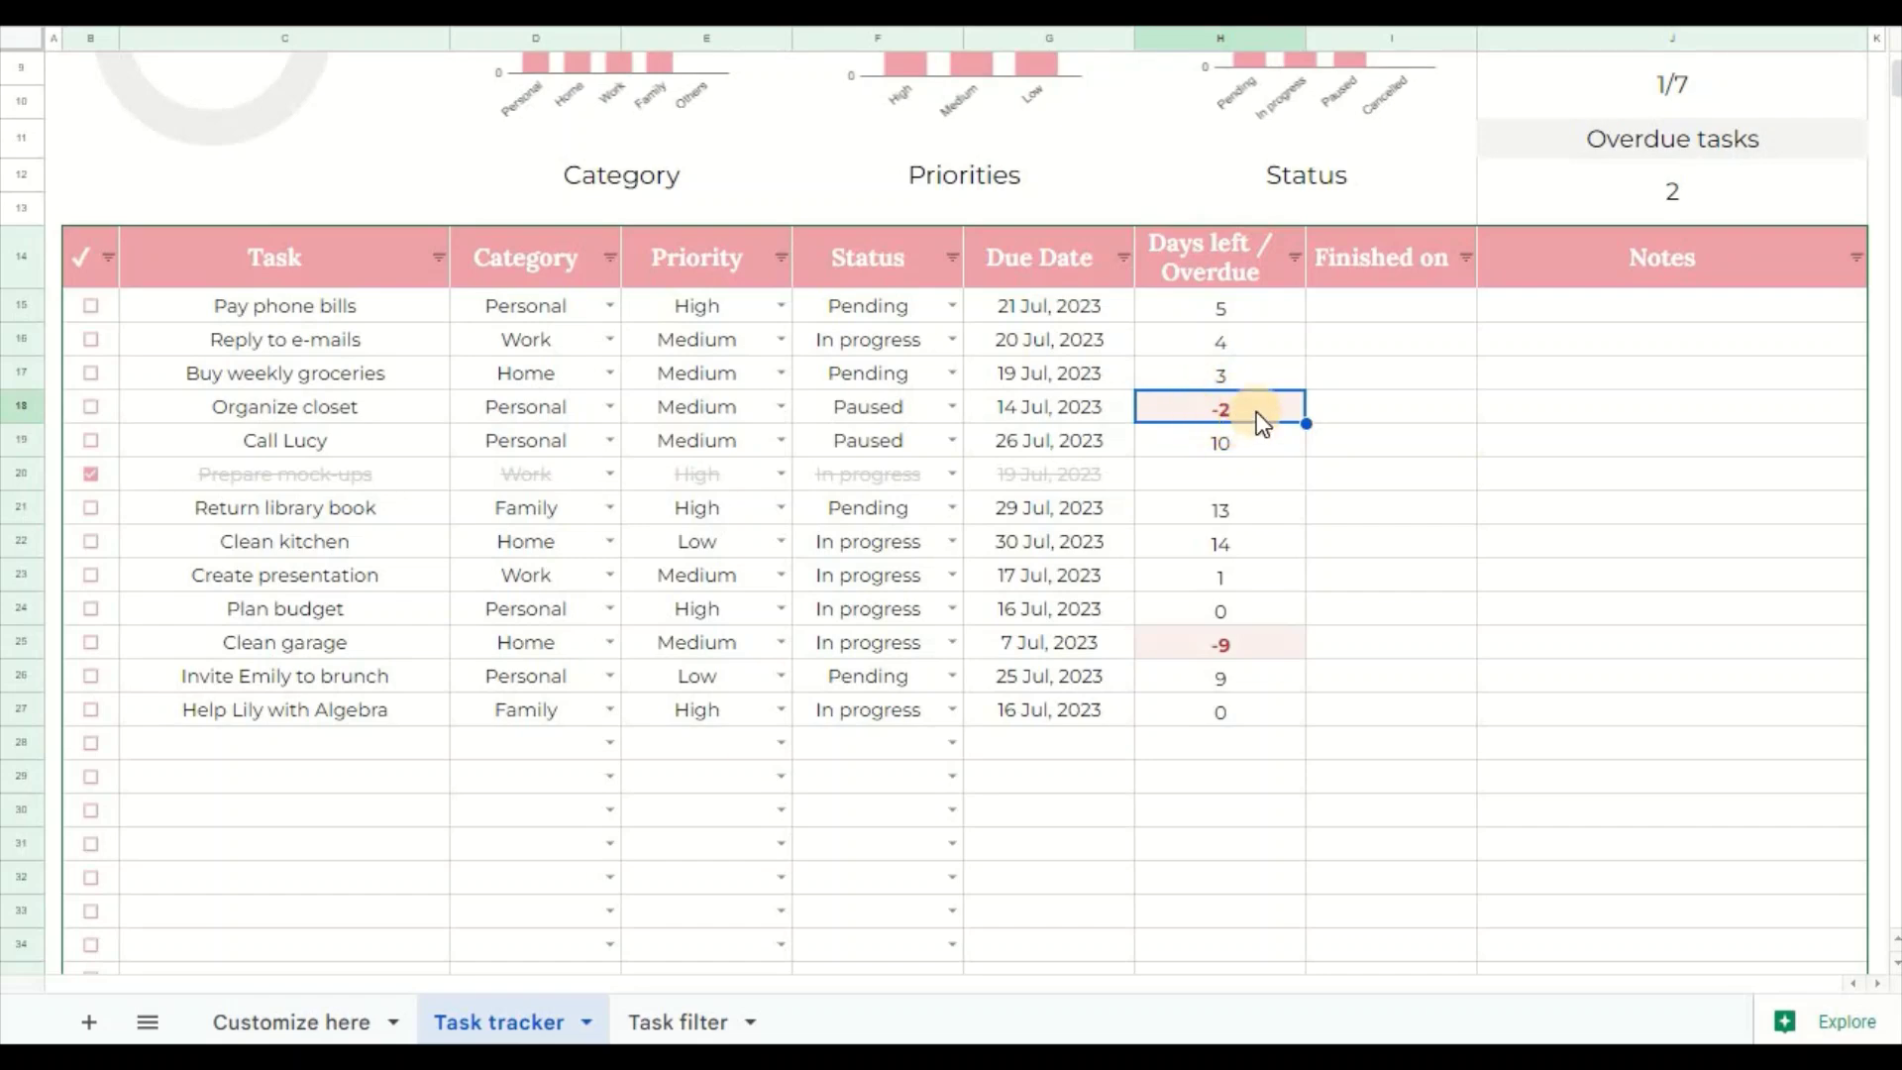
scroll(1256, 416, down, 1)
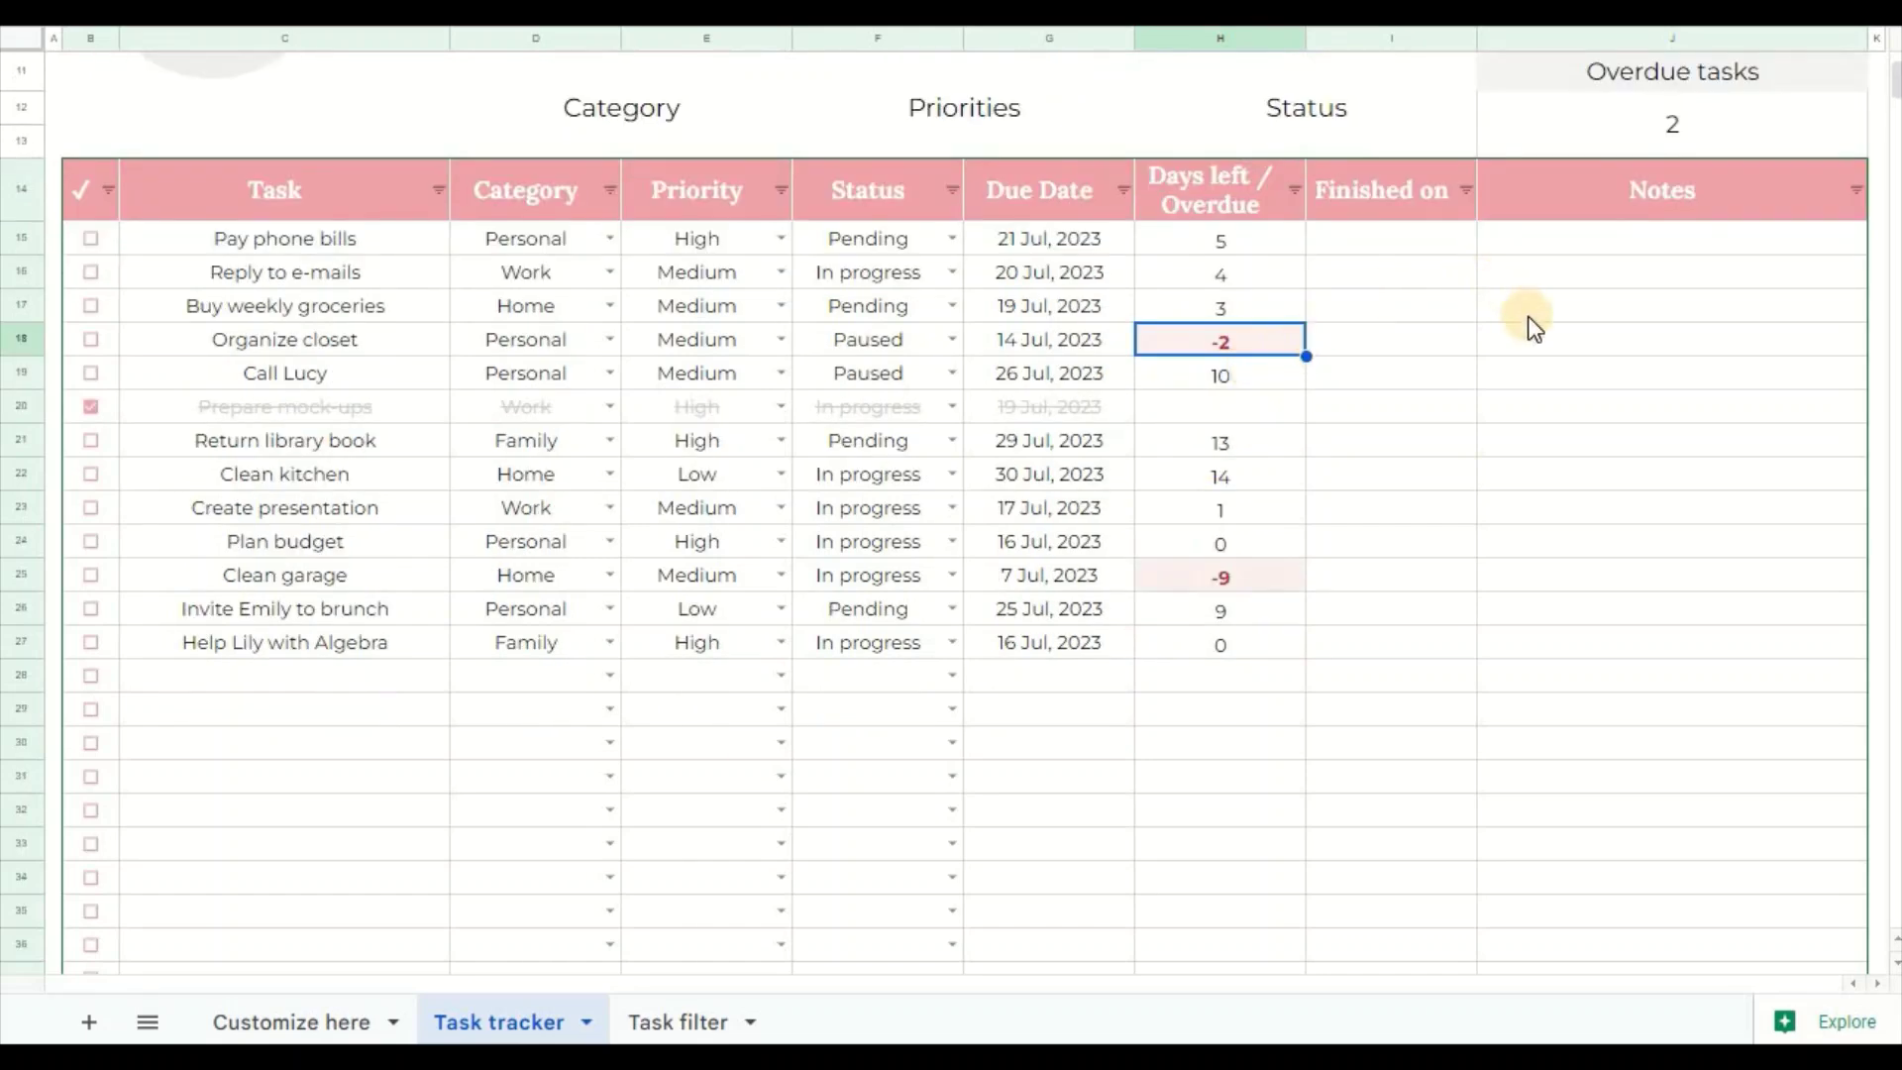
click(1540, 338)
double_click(1587, 340)
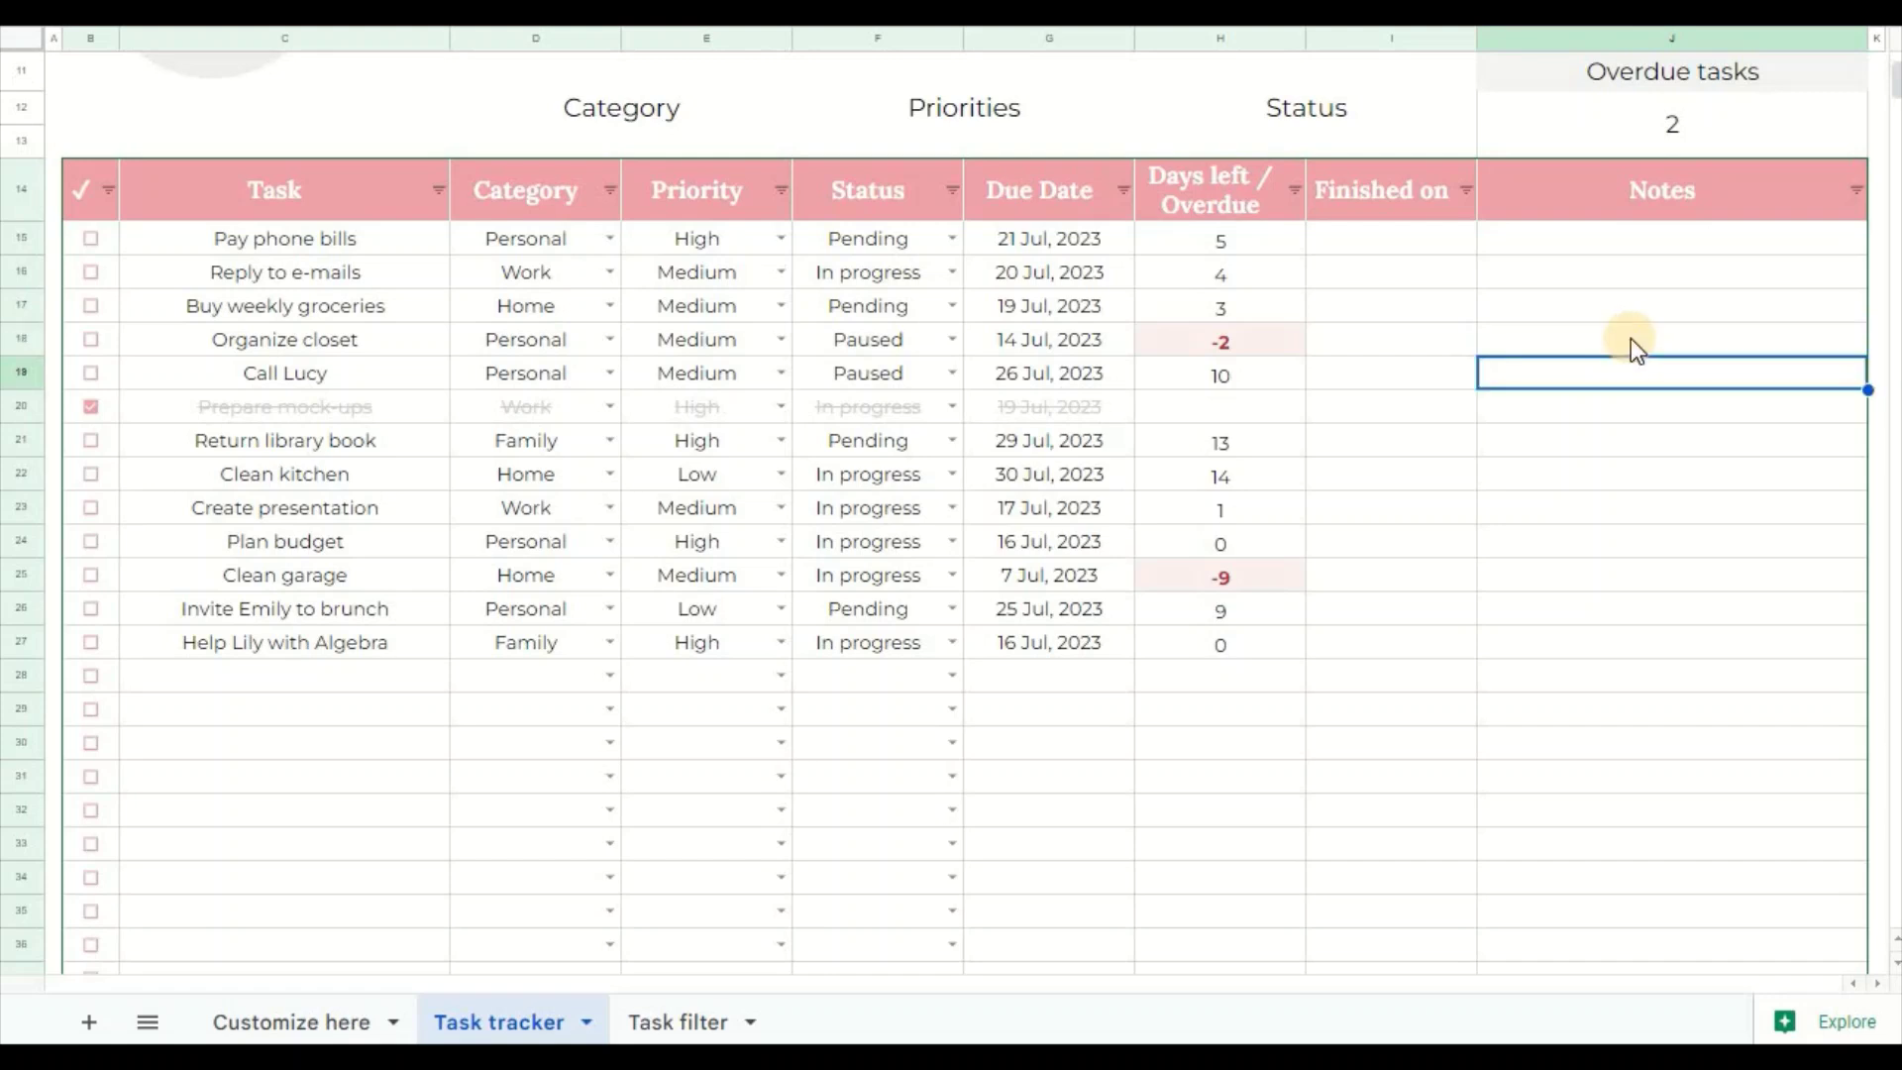
Step: Mark Buy weekly groceries completed with Finished on 14 Jul, 2023
click(91, 307)
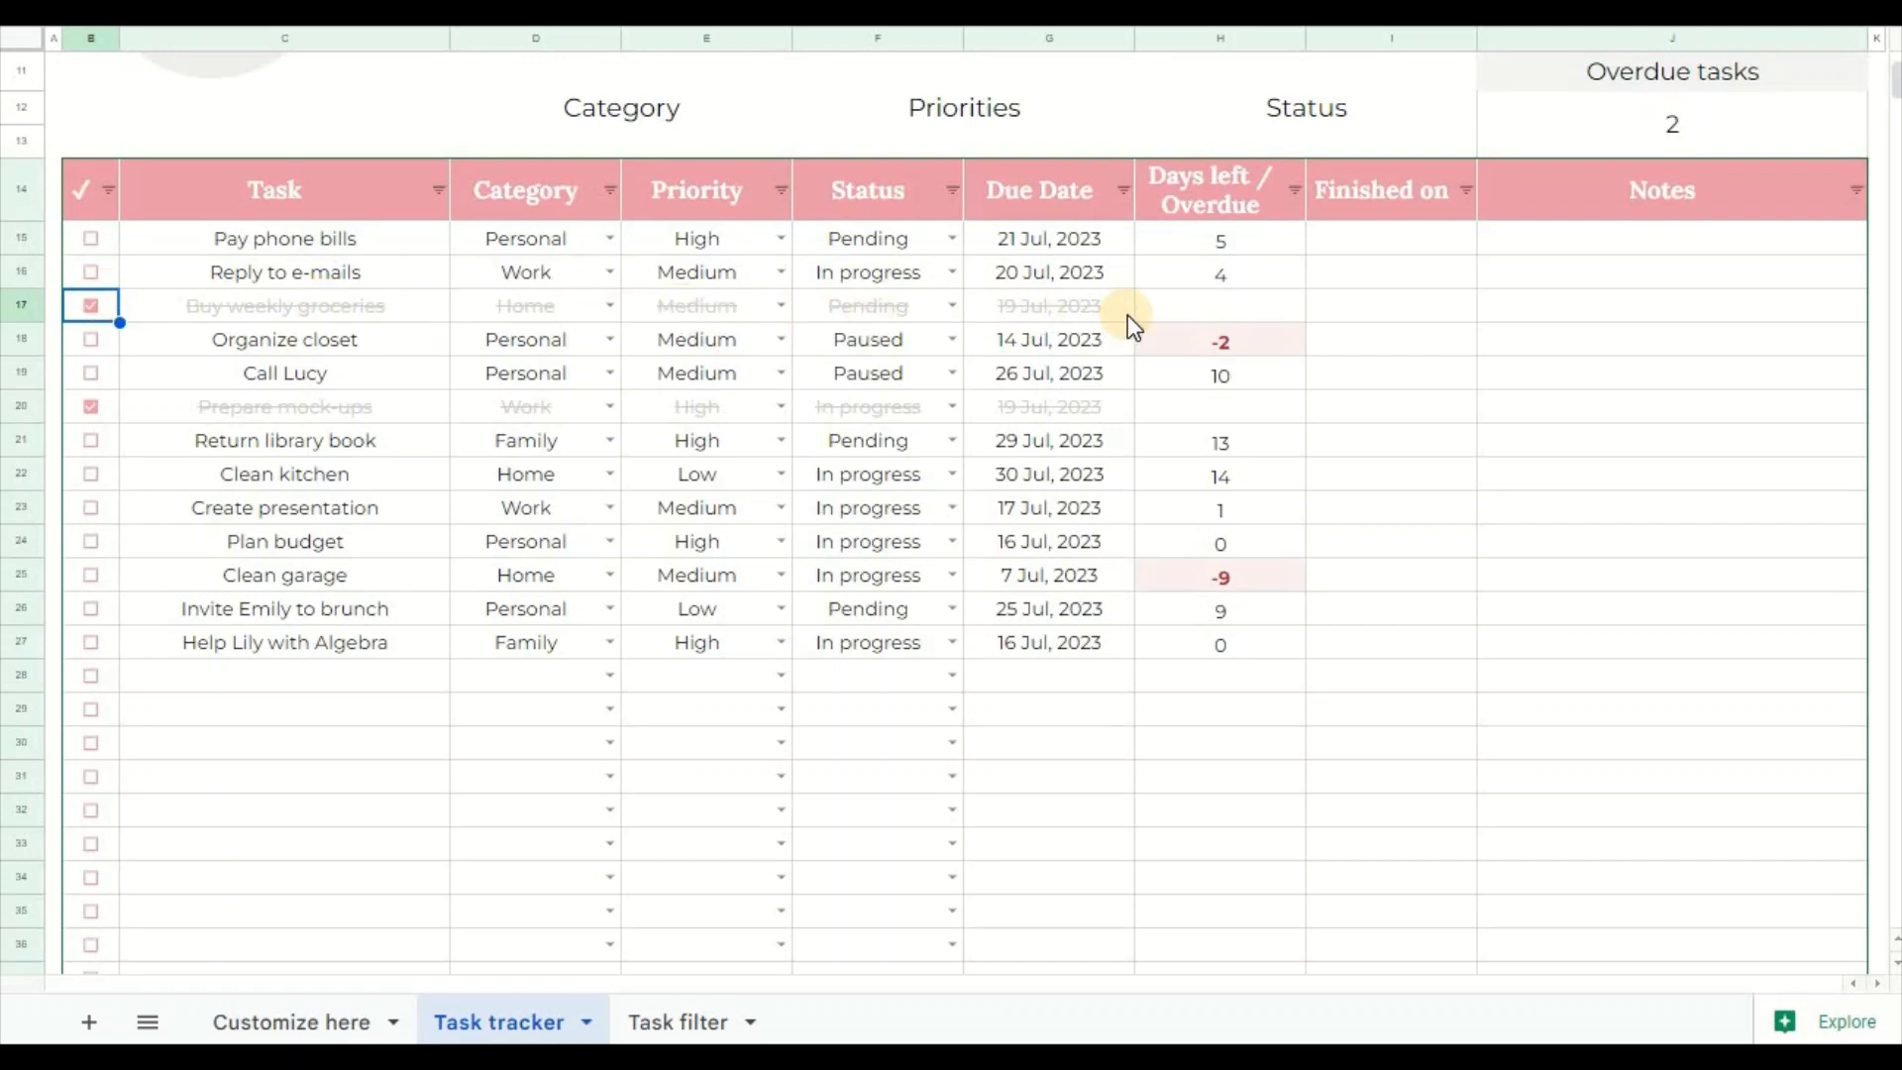
double_click(1385, 315)
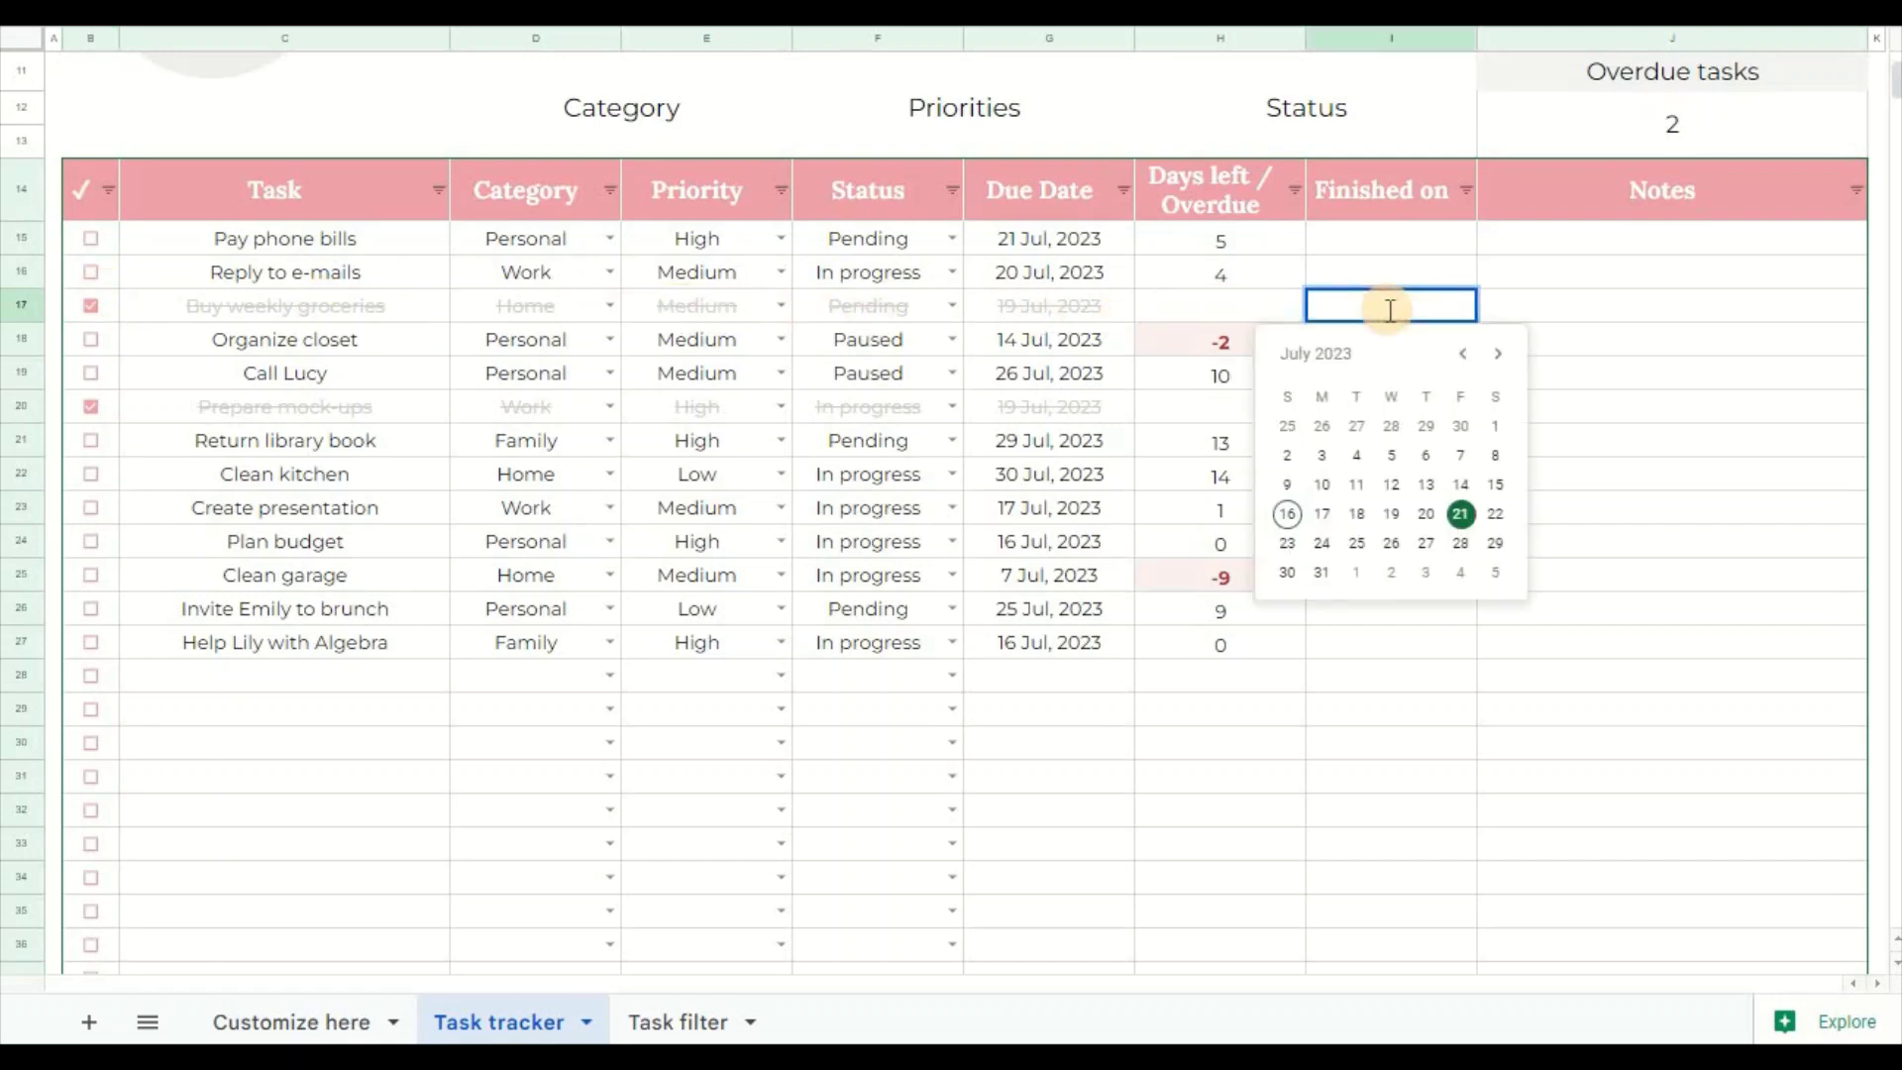
click(1460, 485)
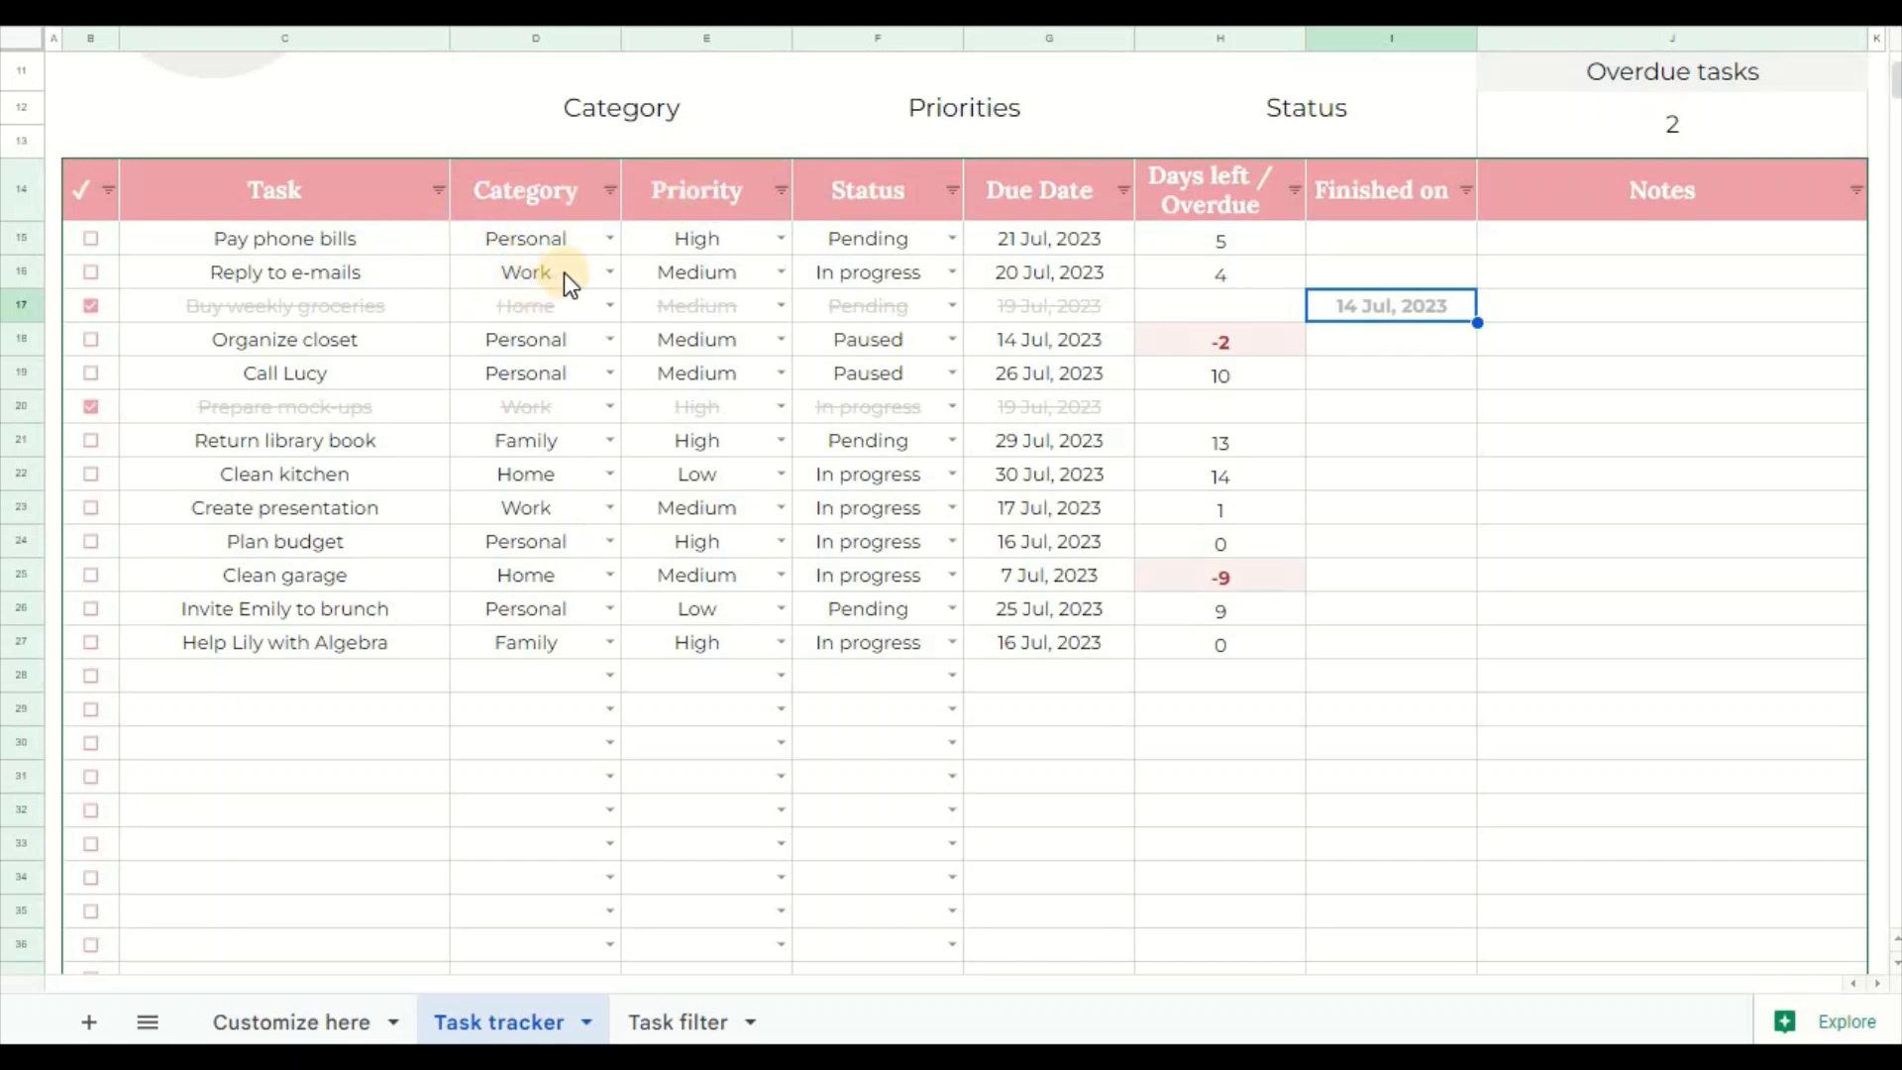
Step: Filter the Category column to Personal only and the Priority column to High
click(606, 190)
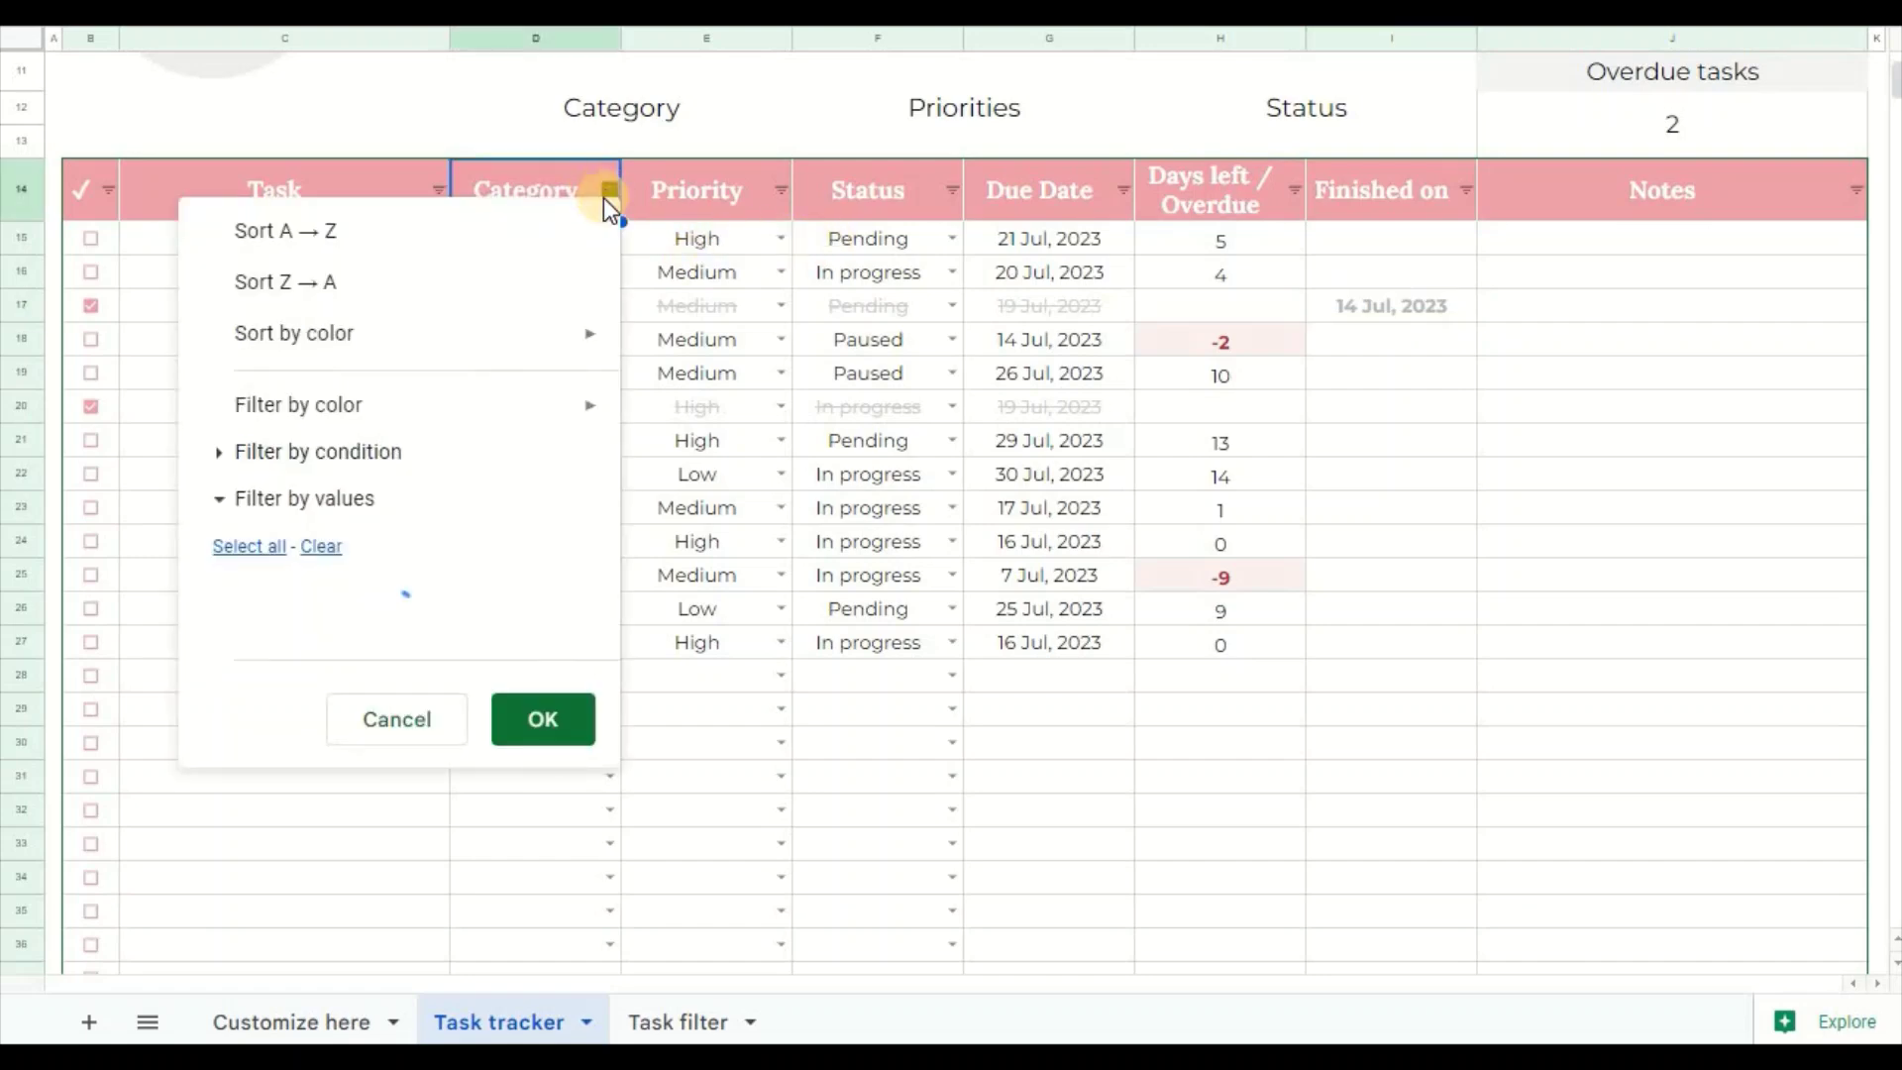
click(320, 545)
click(327, 810)
click(516, 906)
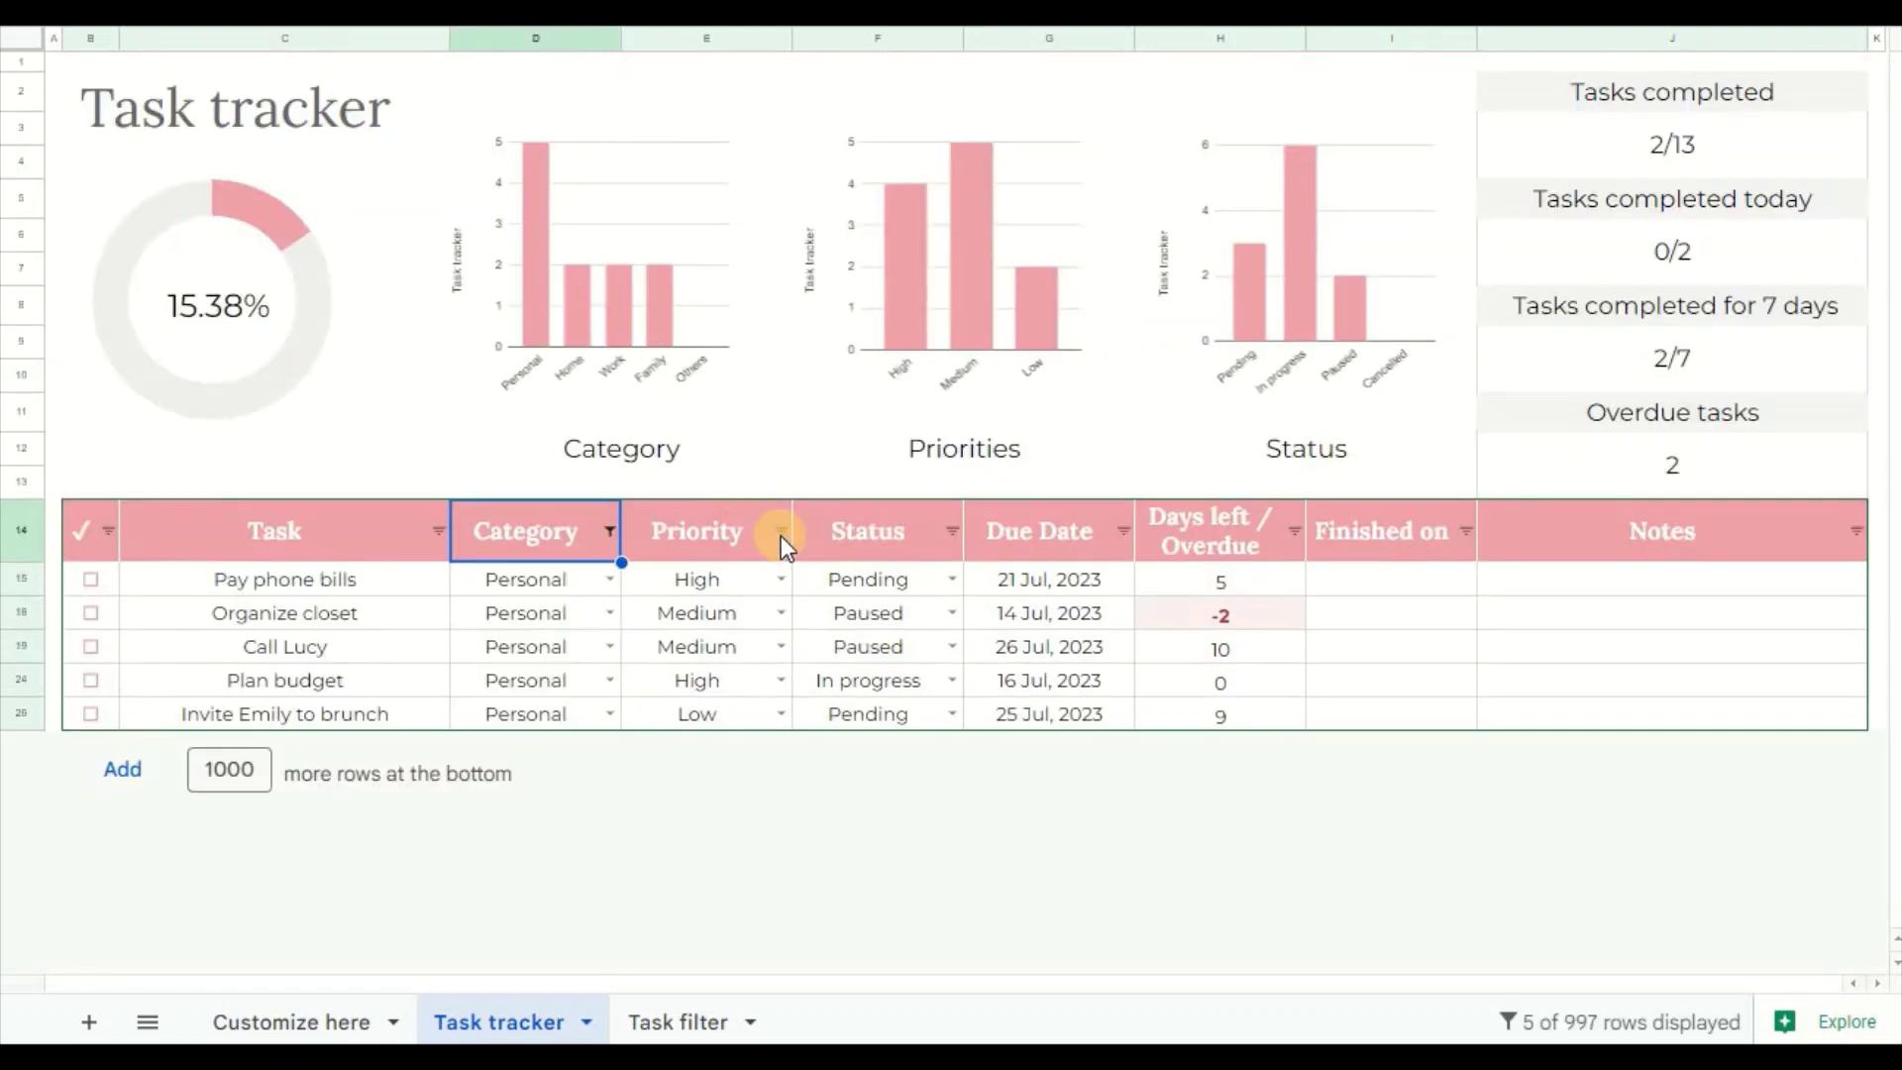
click(780, 530)
scroll(594, 714, down, 3)
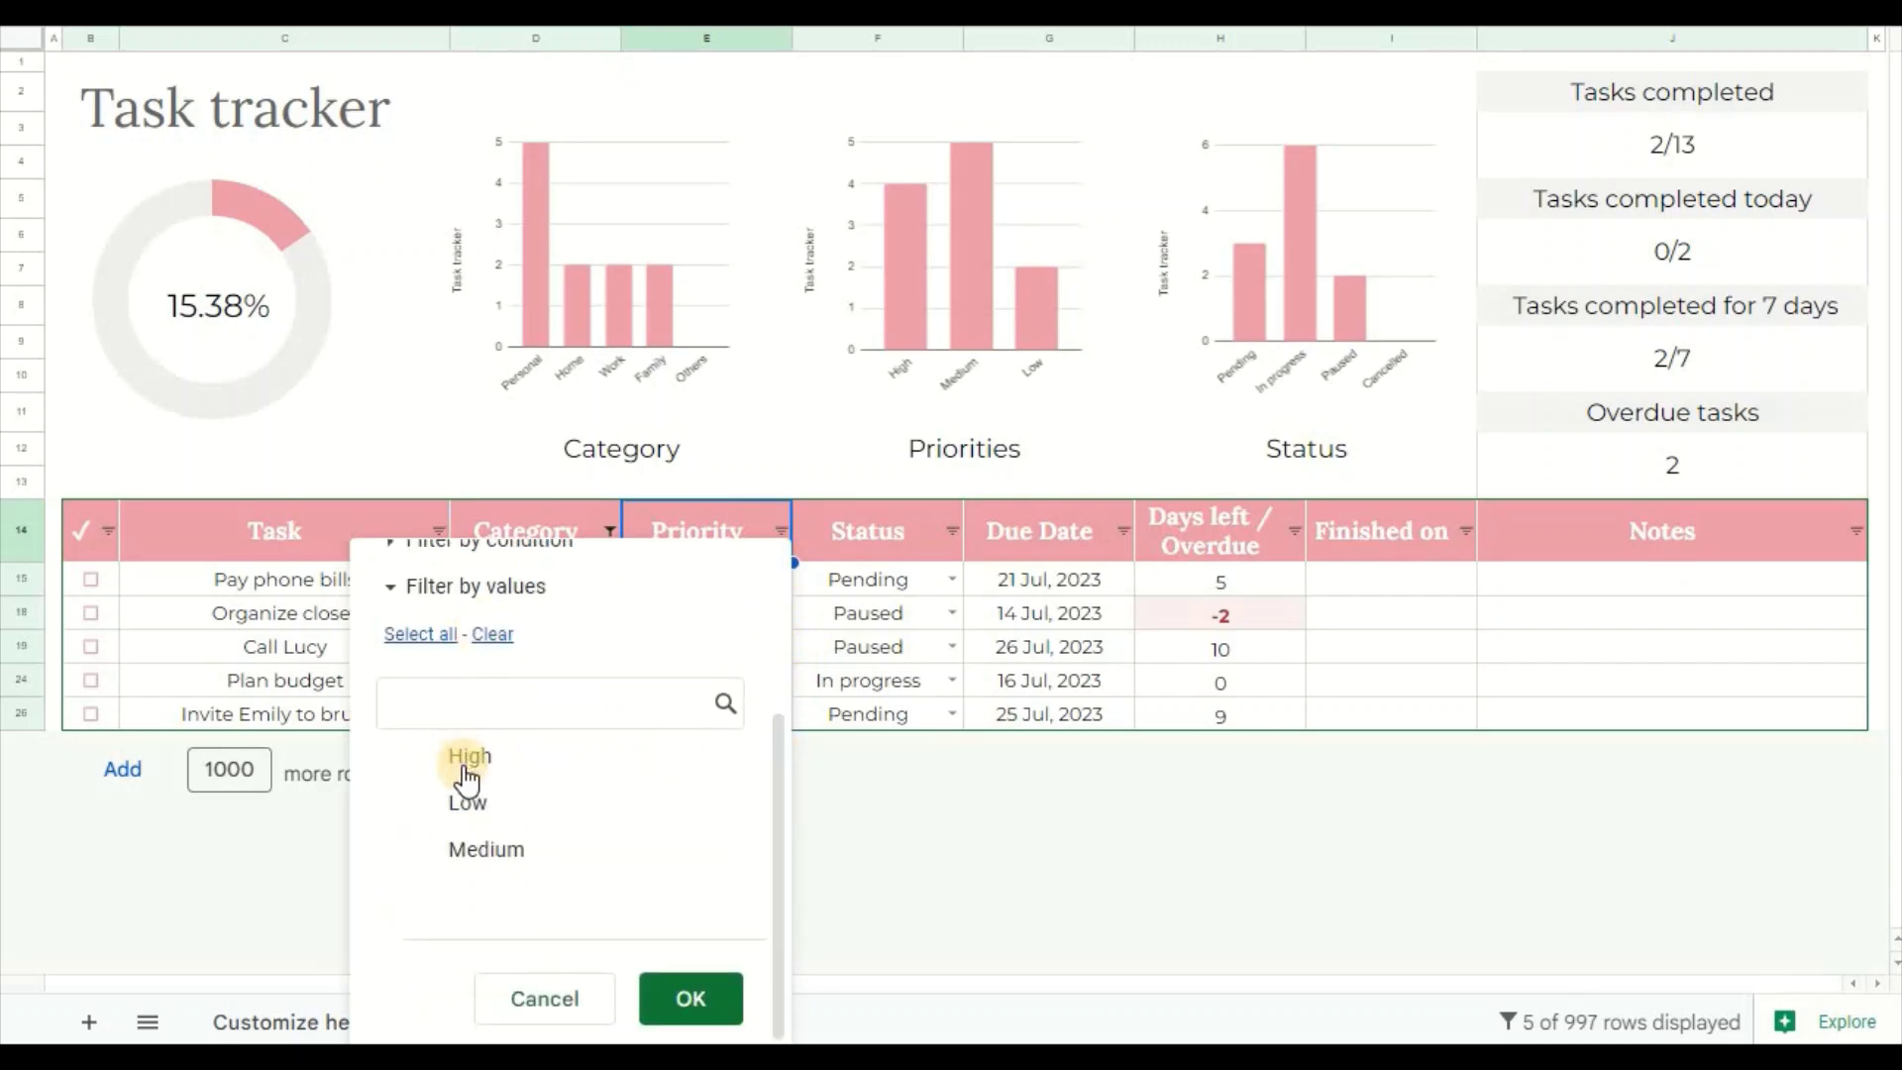
click(690, 998)
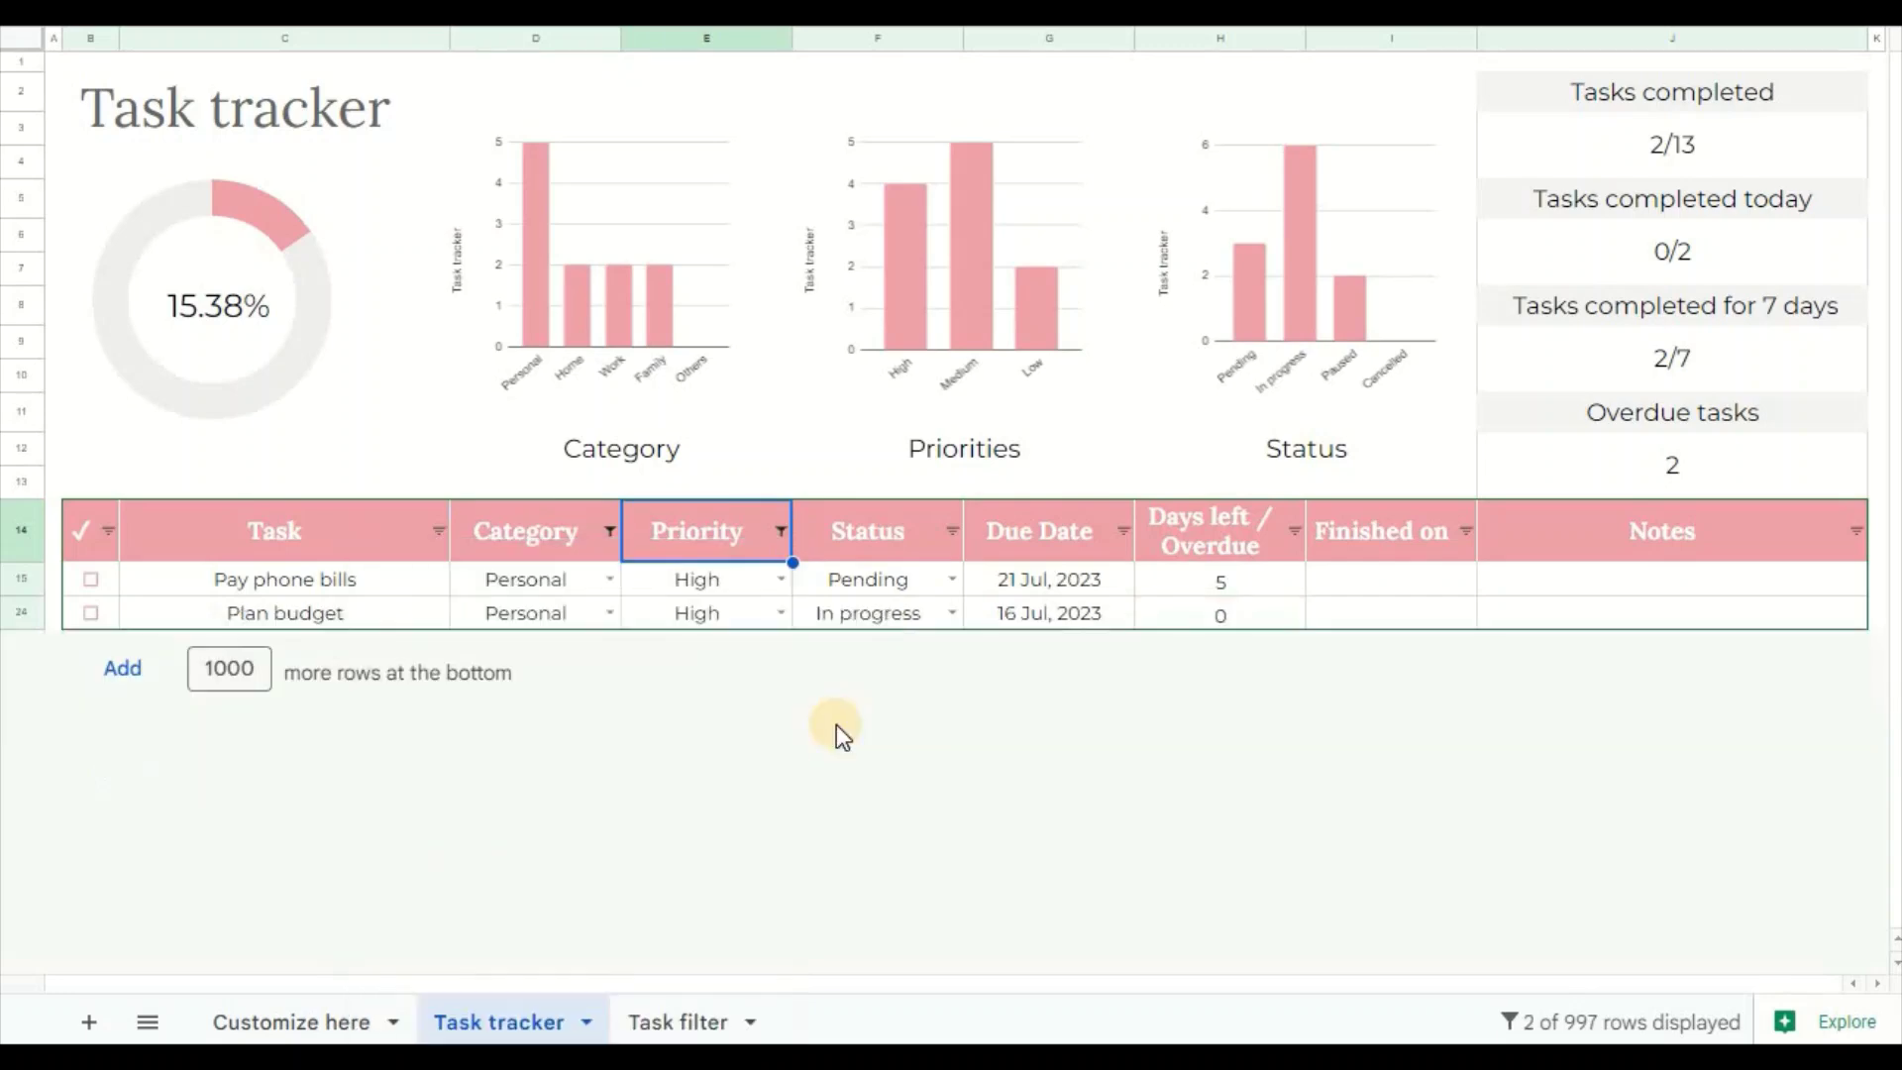
Step: Filter the Status column to Pending only
click(952, 531)
click(662, 887)
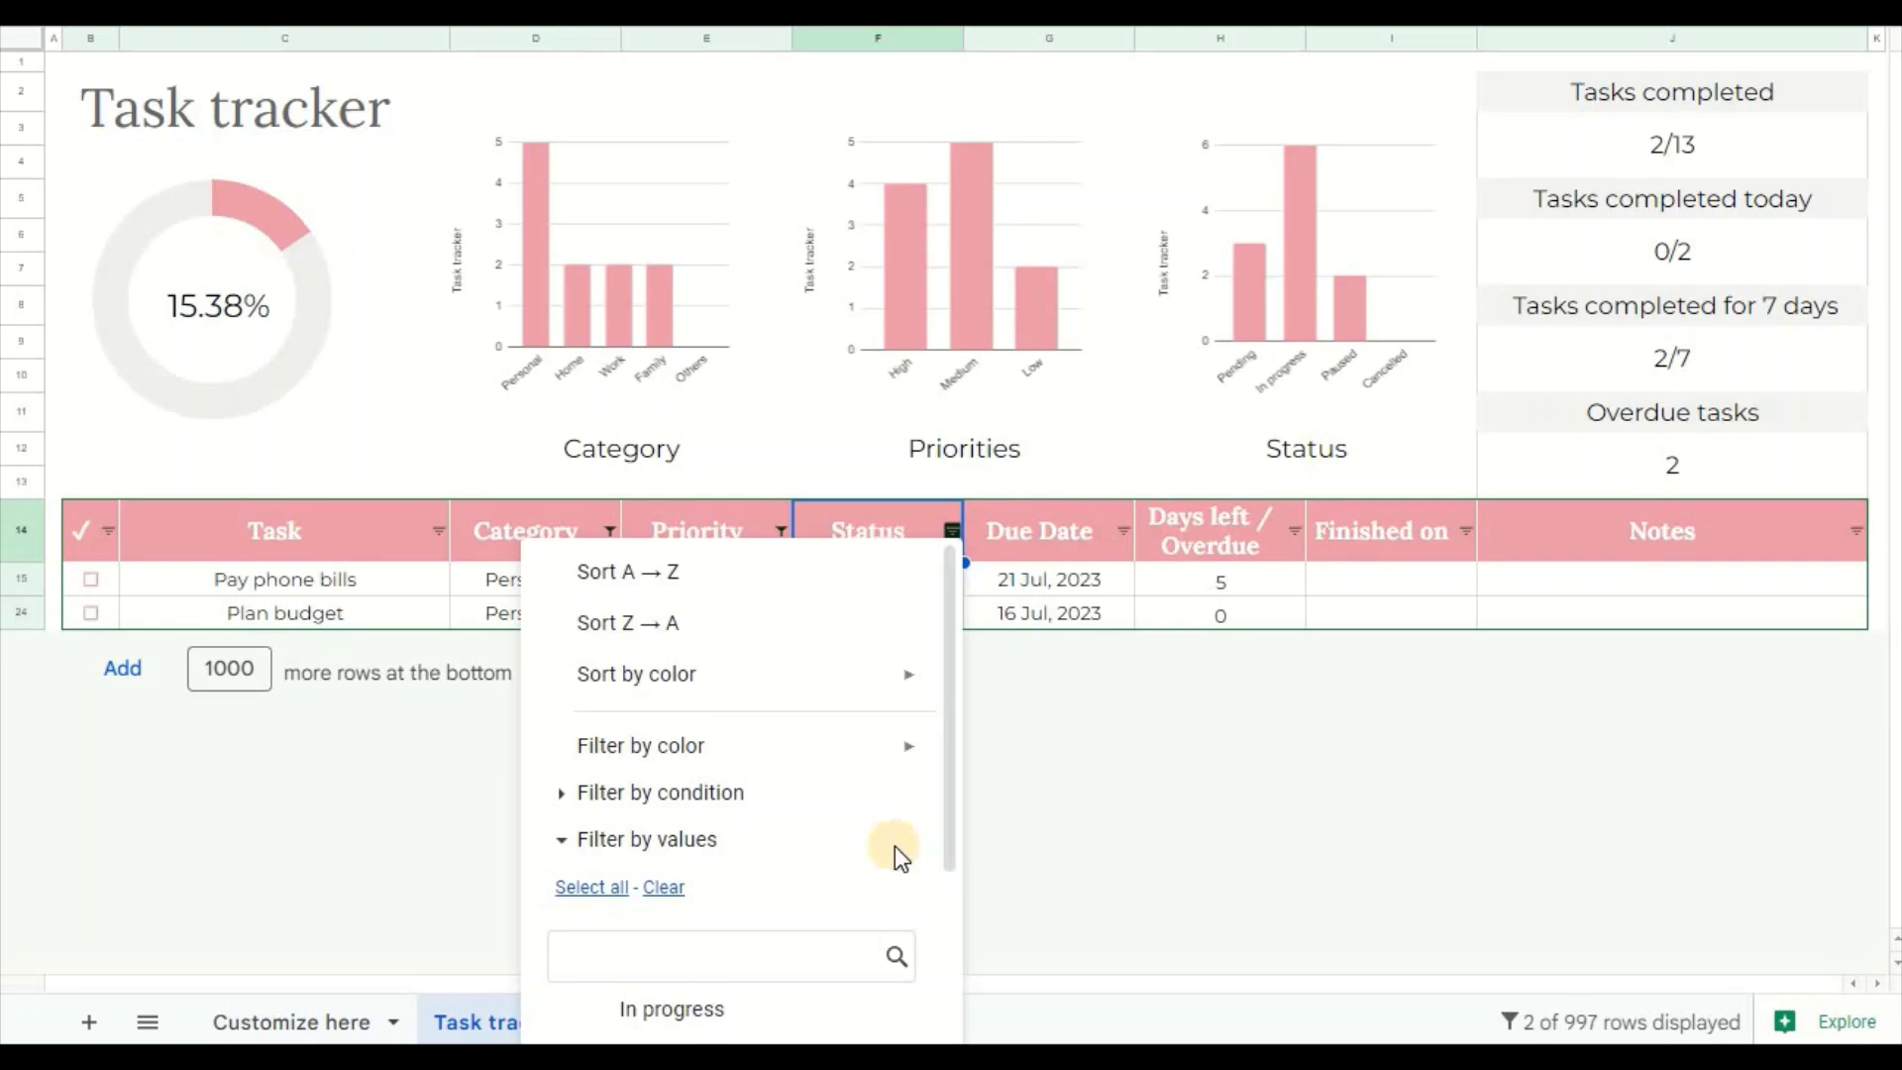
scroll(952, 842, down, 3)
click(664, 916)
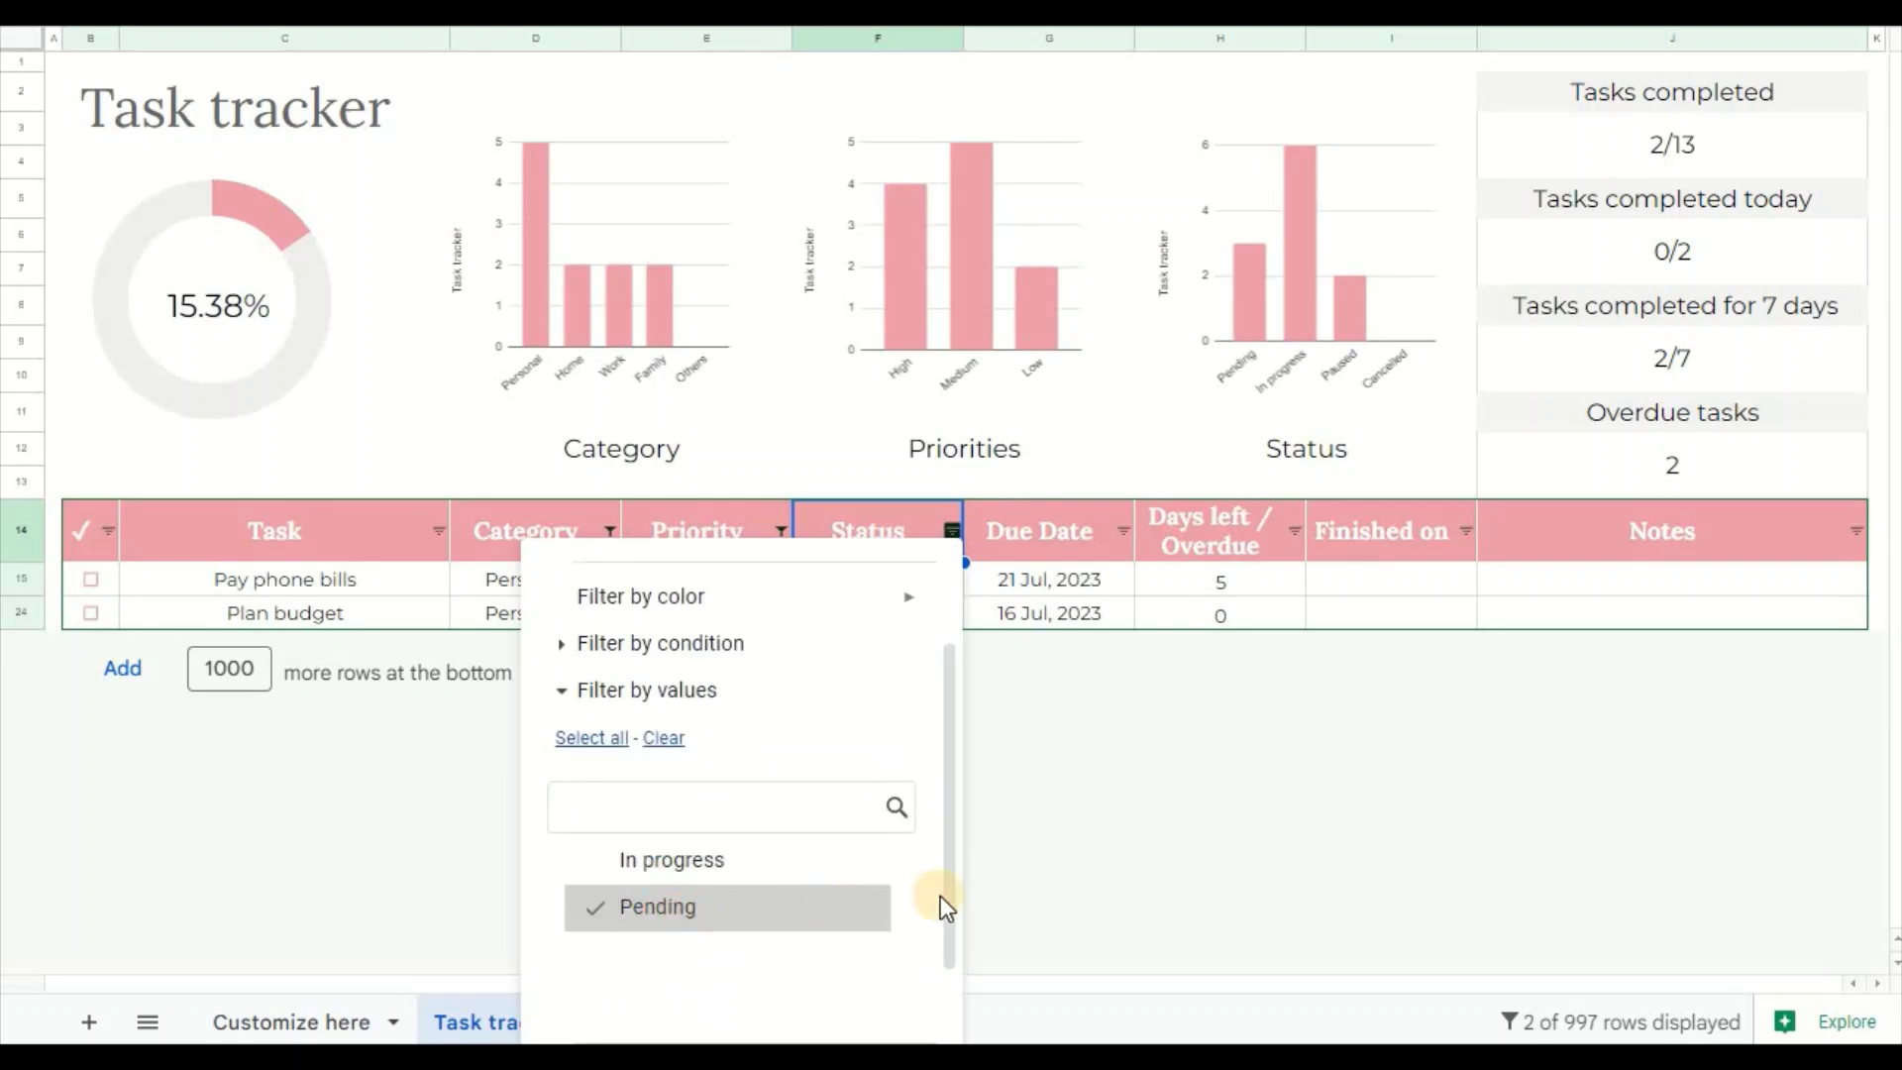
scroll(942, 900, down, 2)
click(874, 1004)
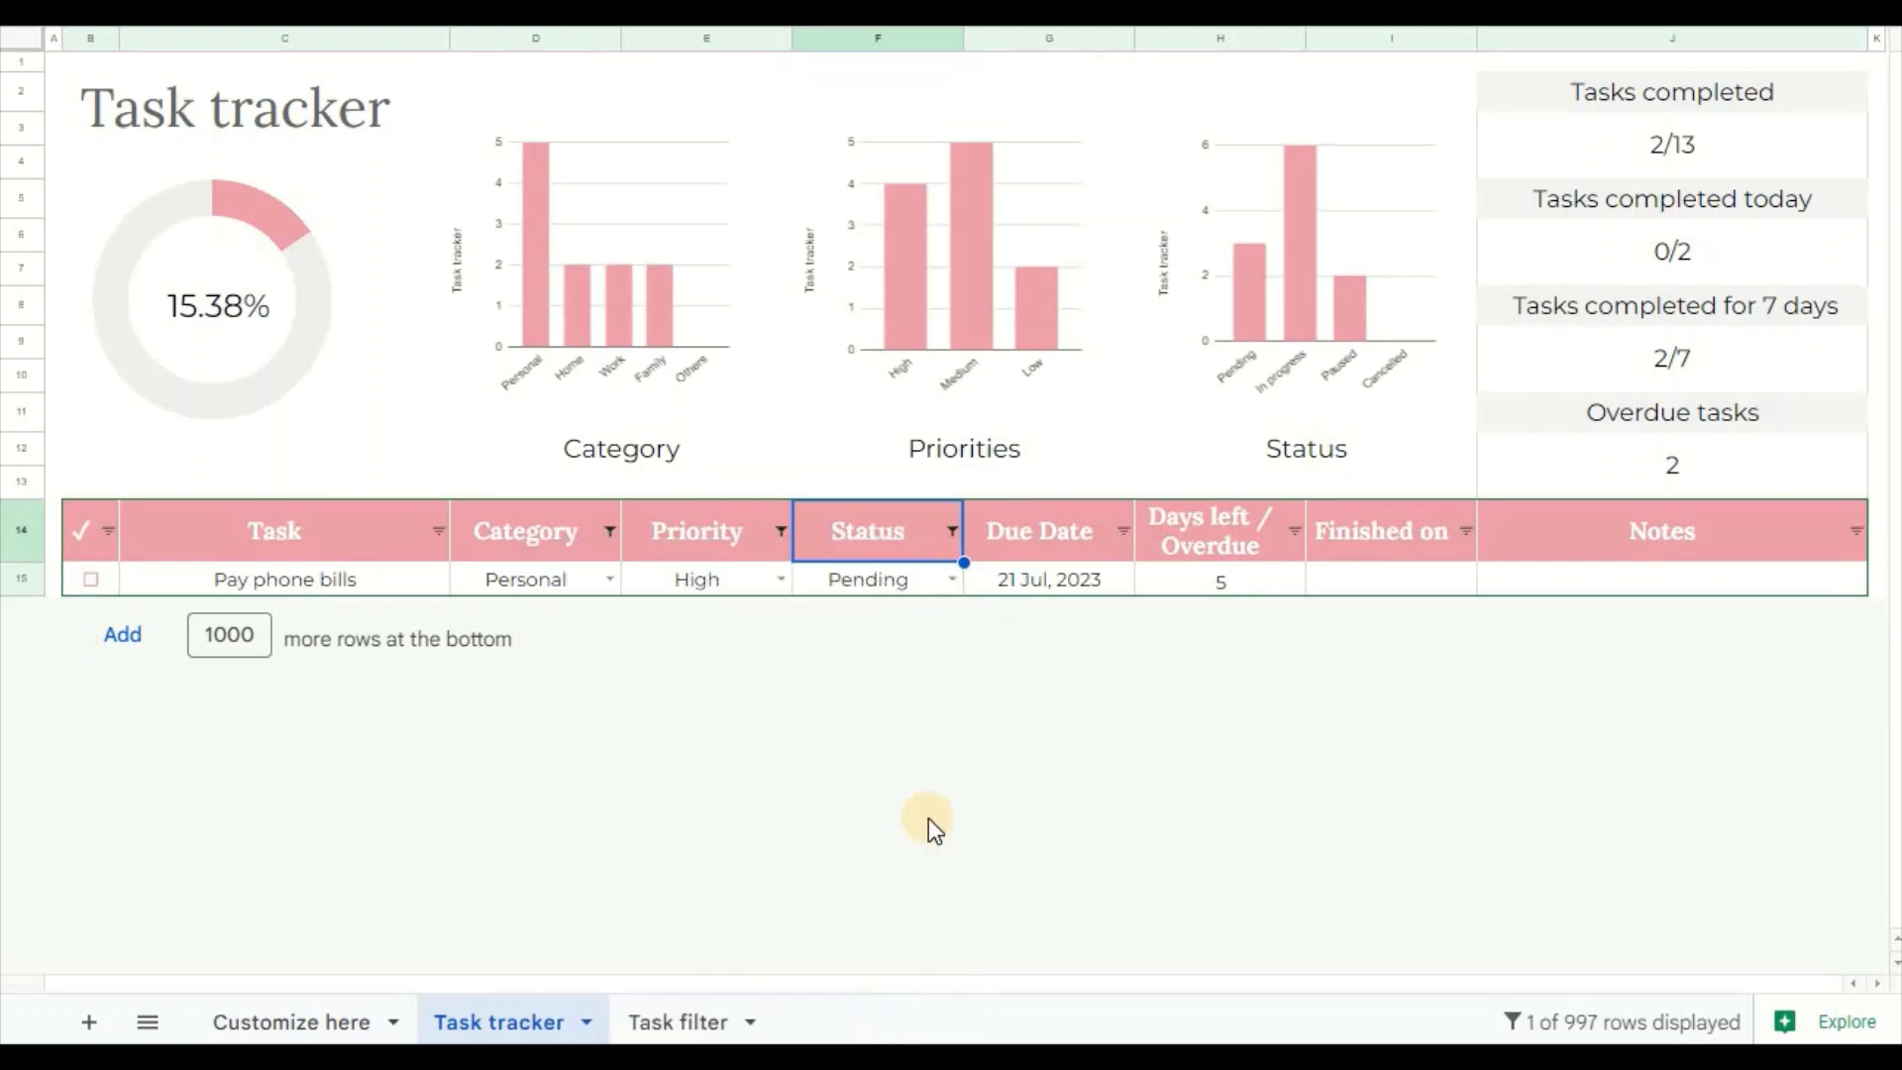
Step: Point out the Due Date, Days left / Overdue and Finished on columns
click(1087, 551)
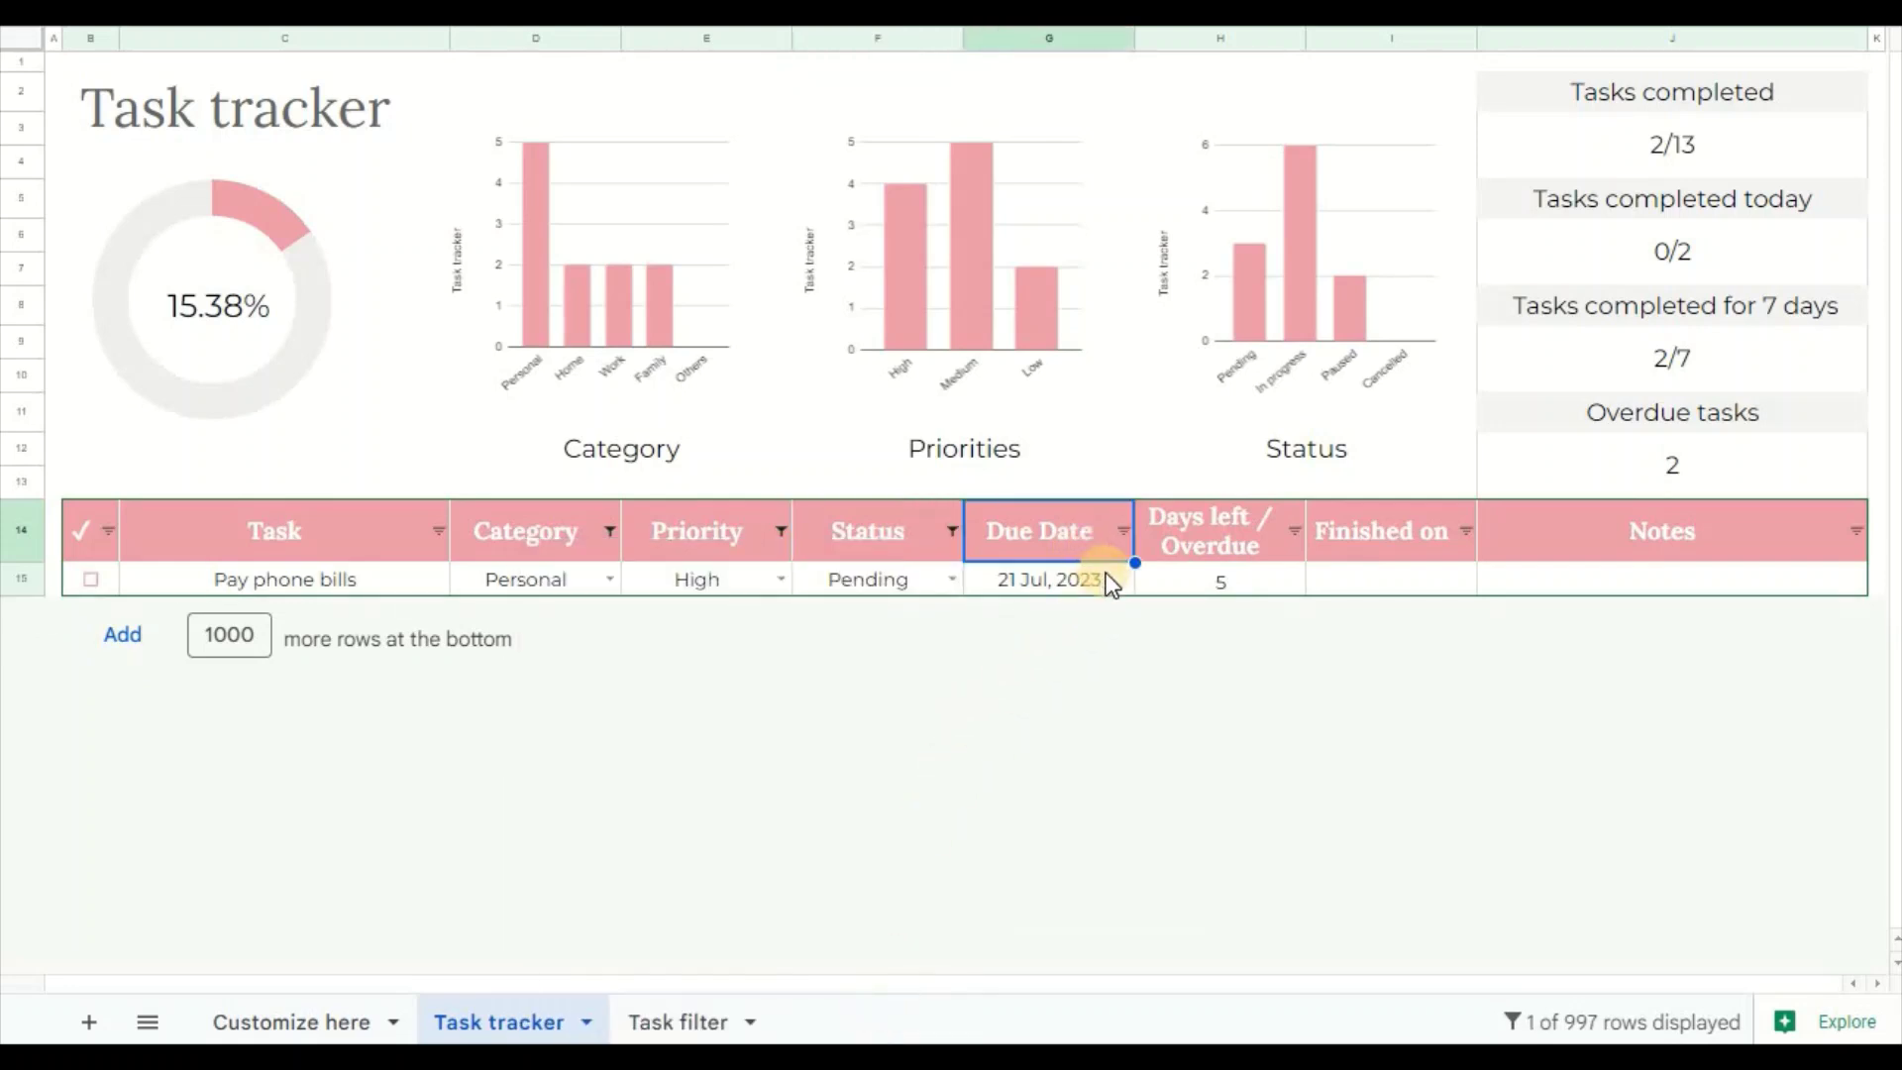
click(1210, 551)
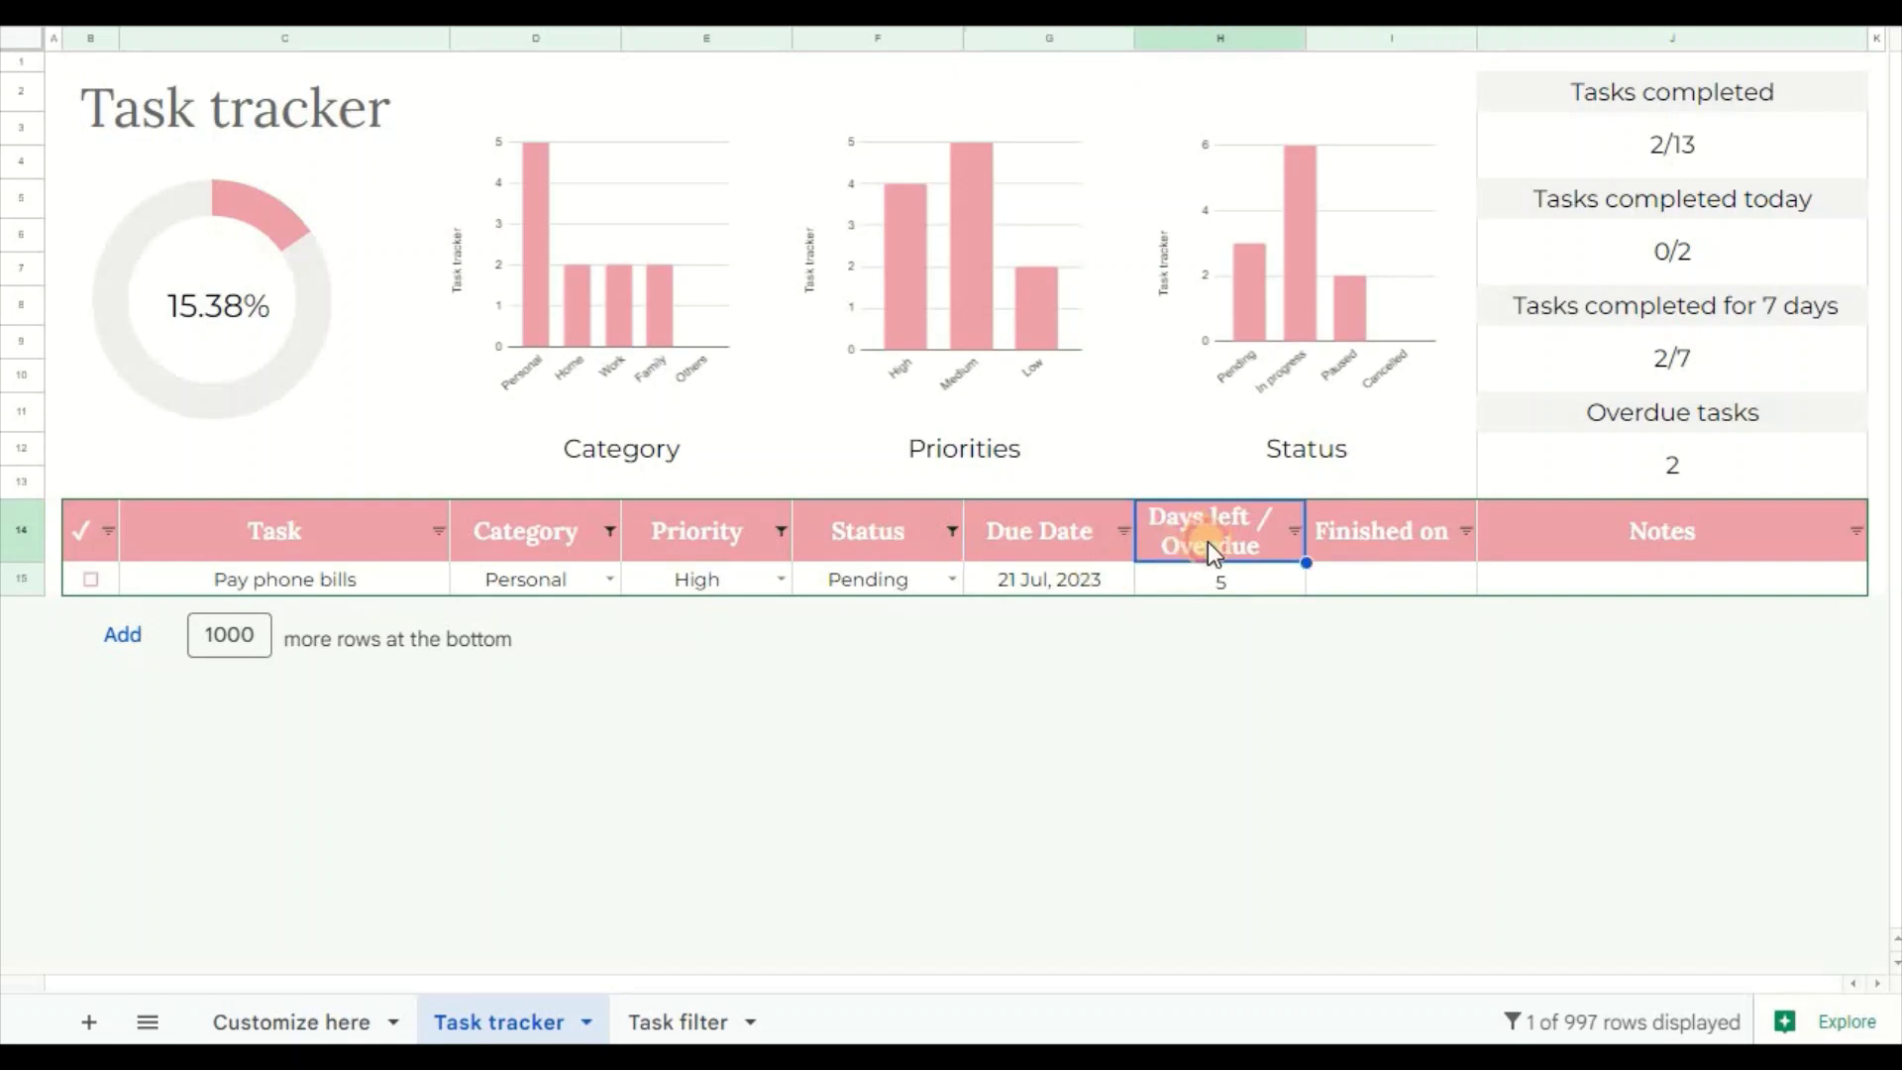
click(1357, 551)
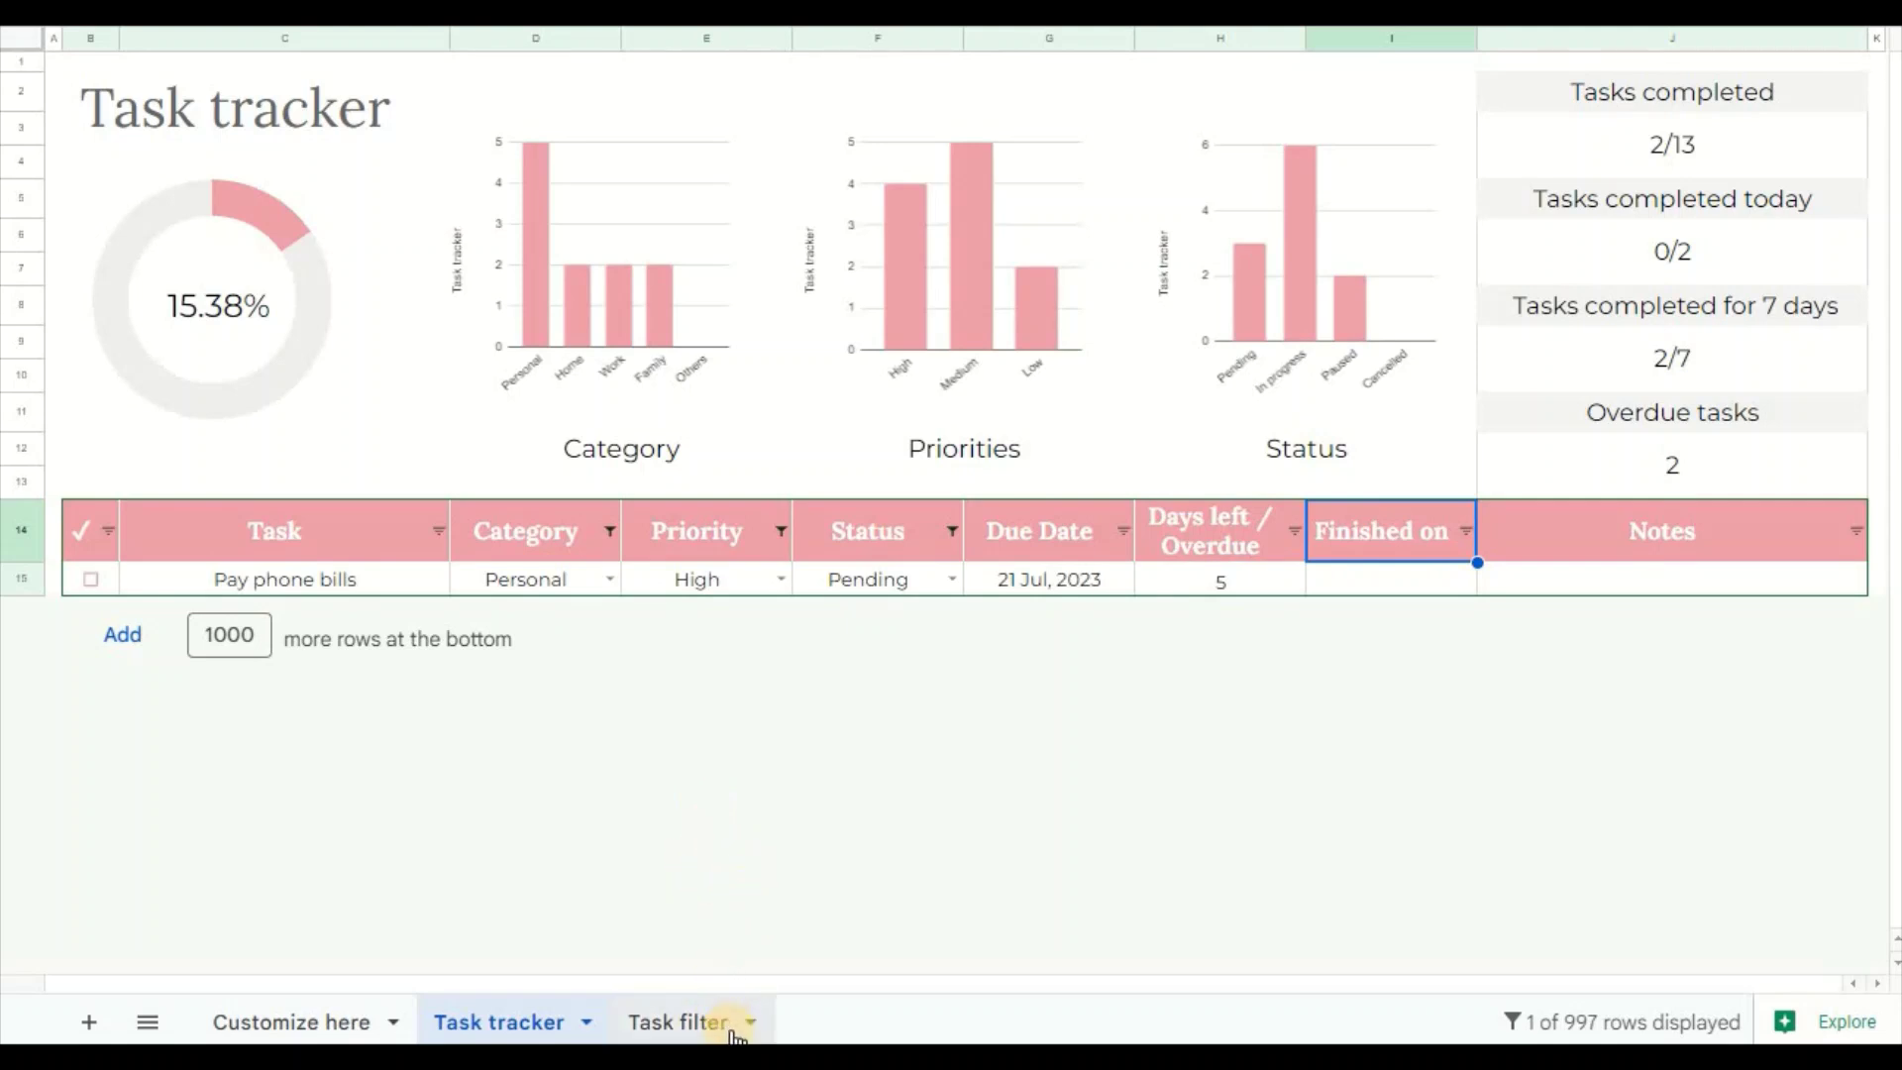
Step: Switch to the Task filter sheet and look over its Category, Priority and Status choice cells
click(735, 1030)
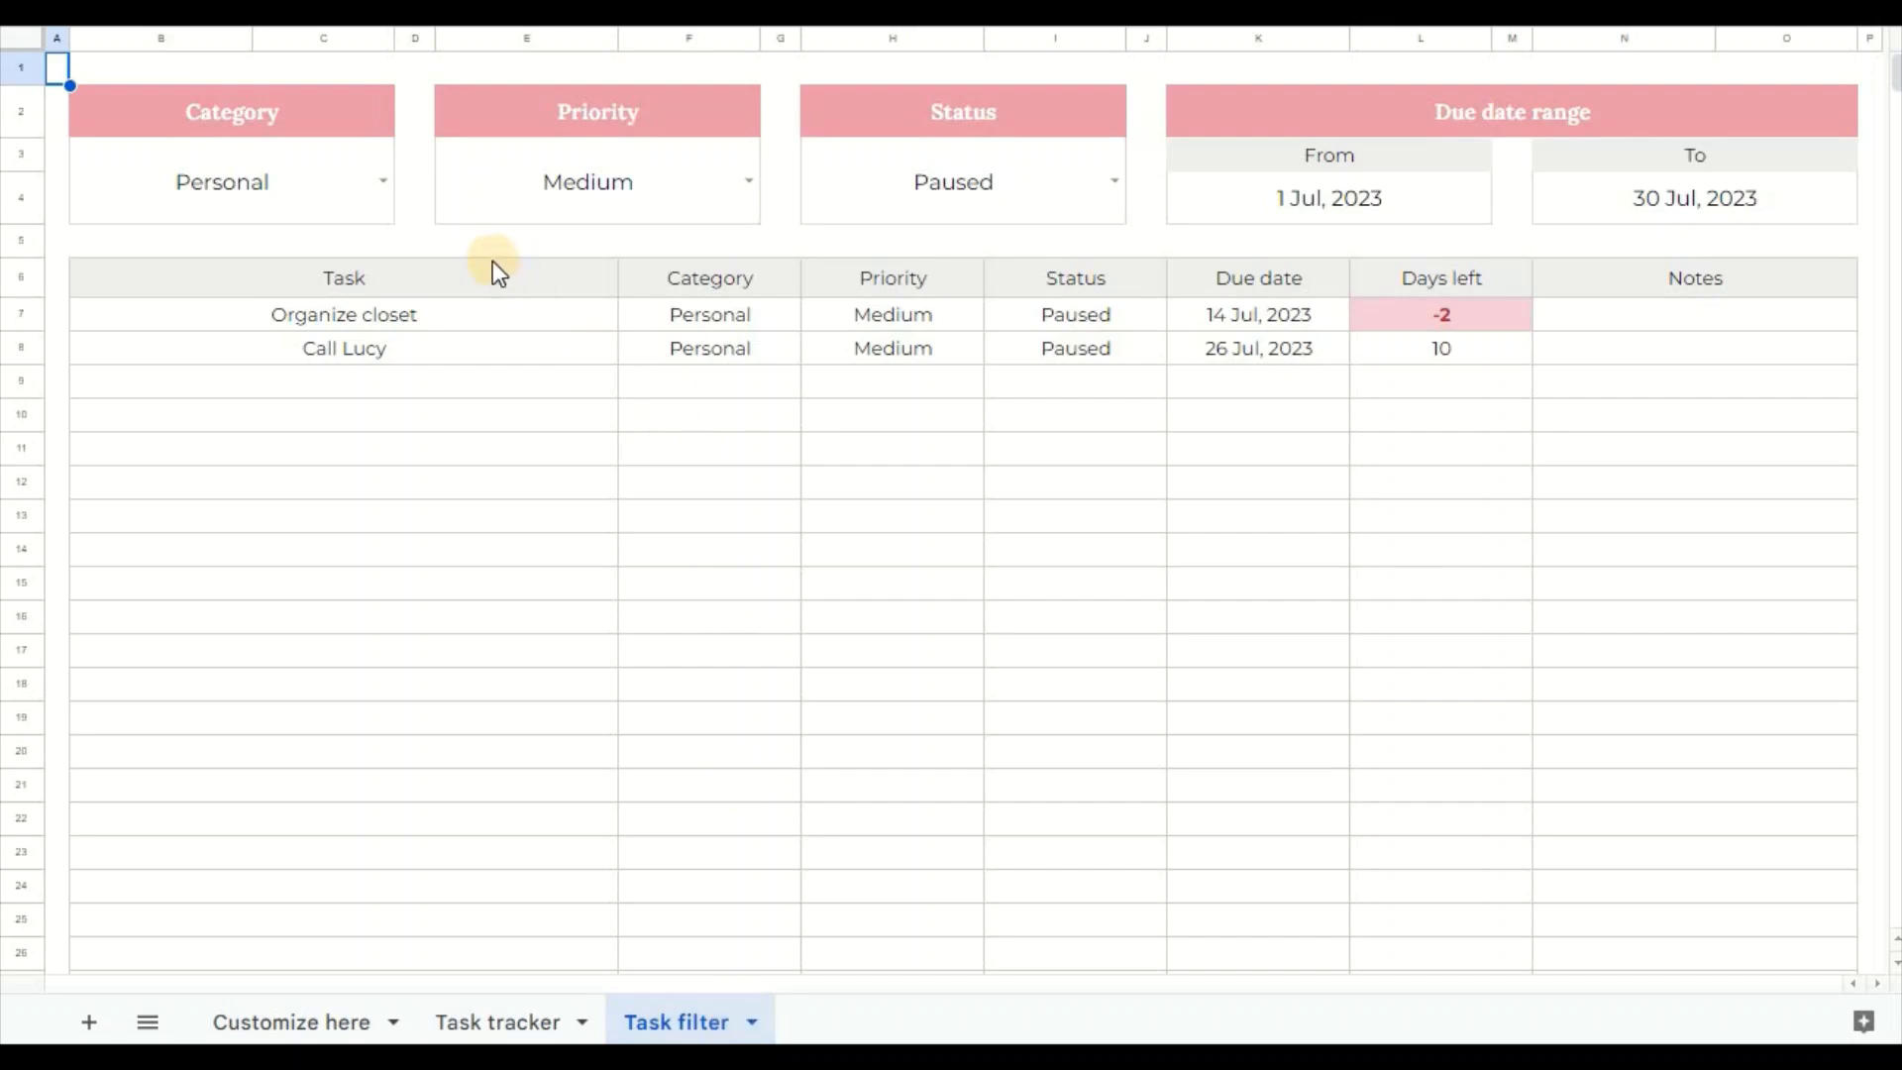
click(354, 188)
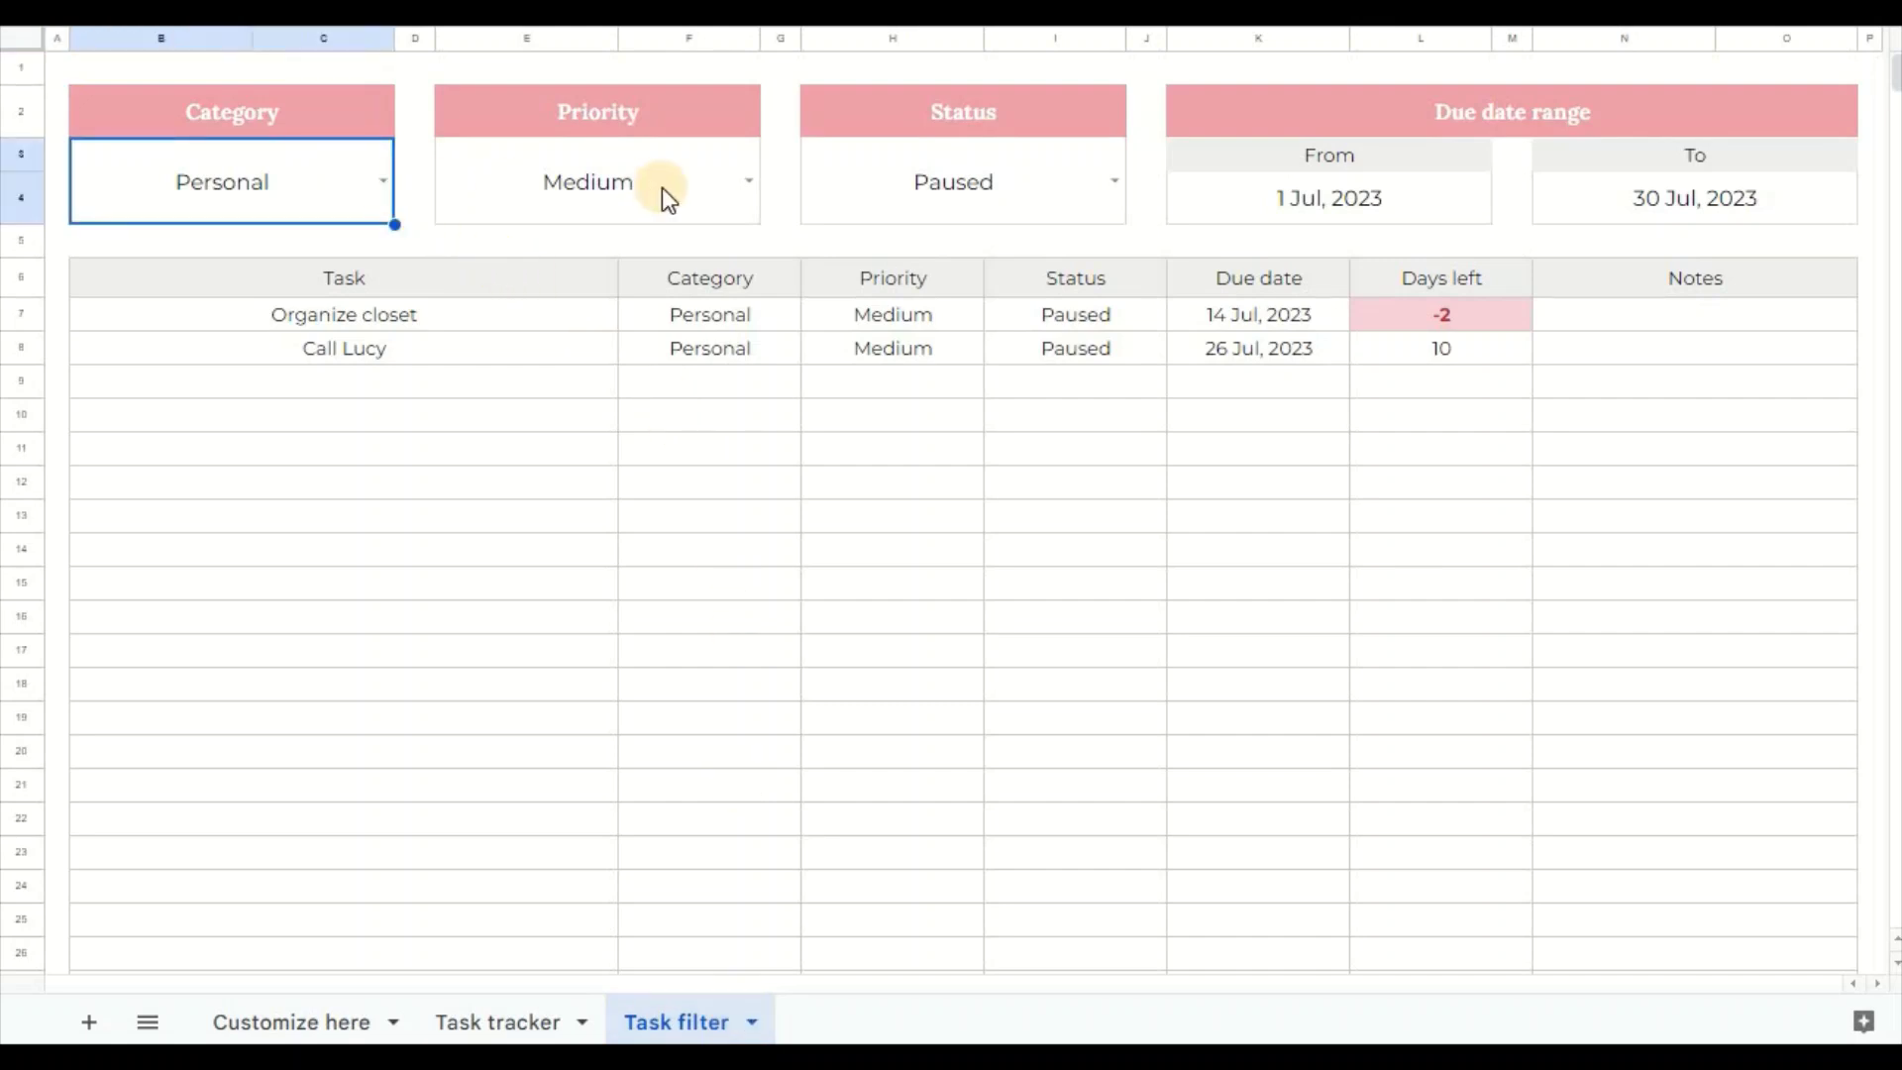
click(663, 187)
click(955, 187)
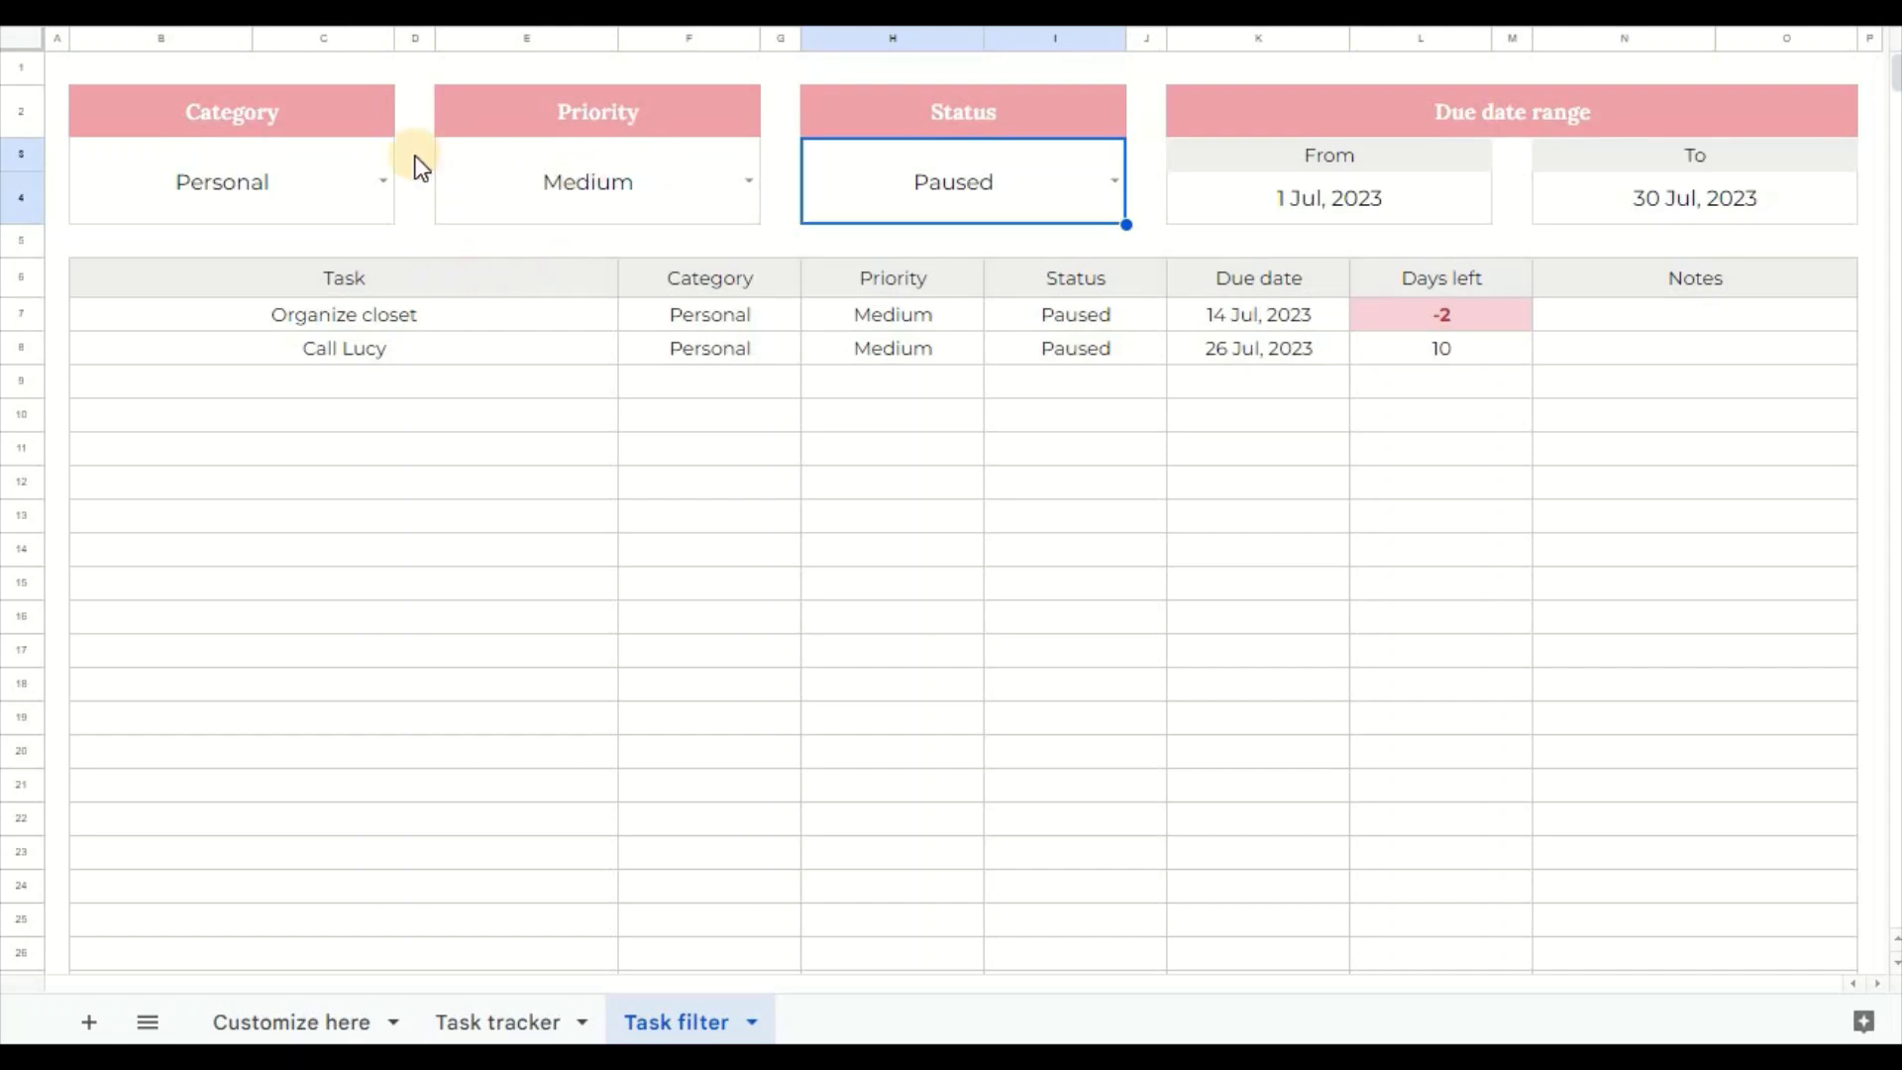
Step: Set the Category choice to Personal and the From date to 1 Jul, 2023
click(386, 182)
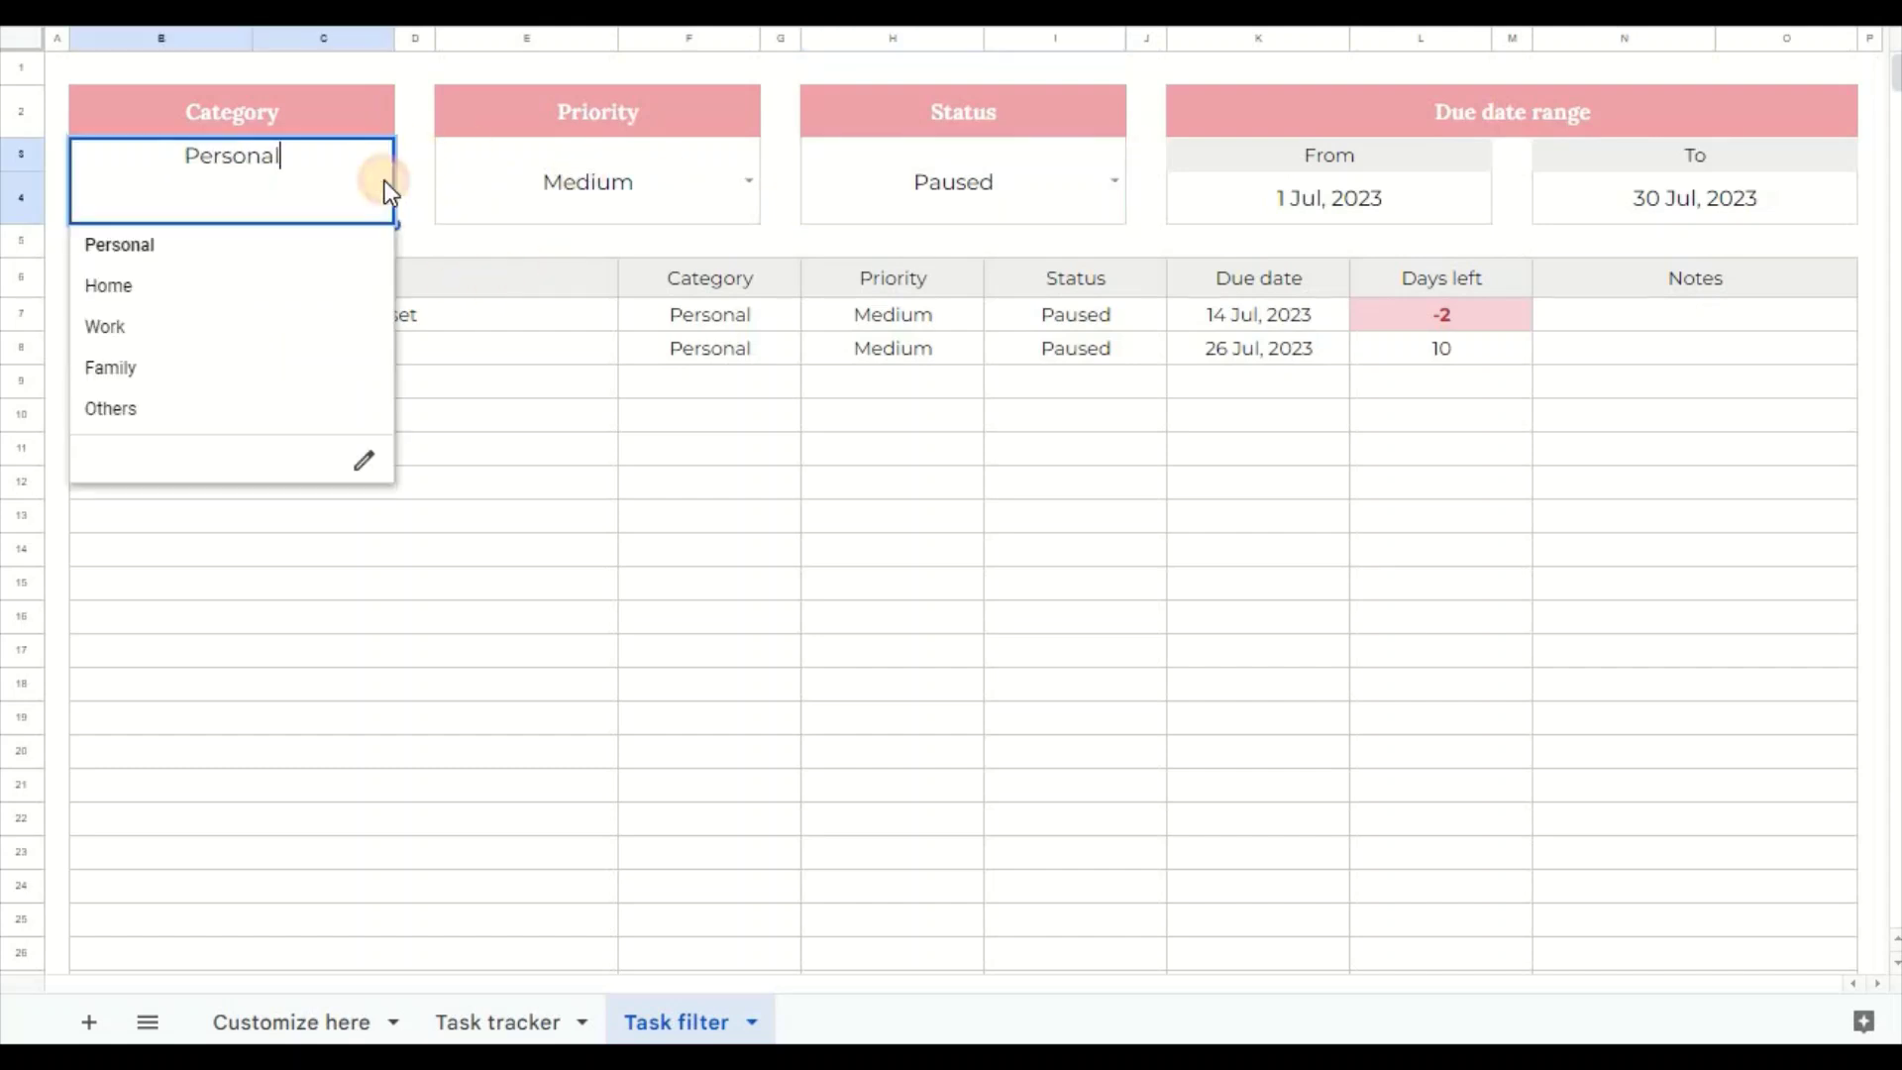
click(358, 245)
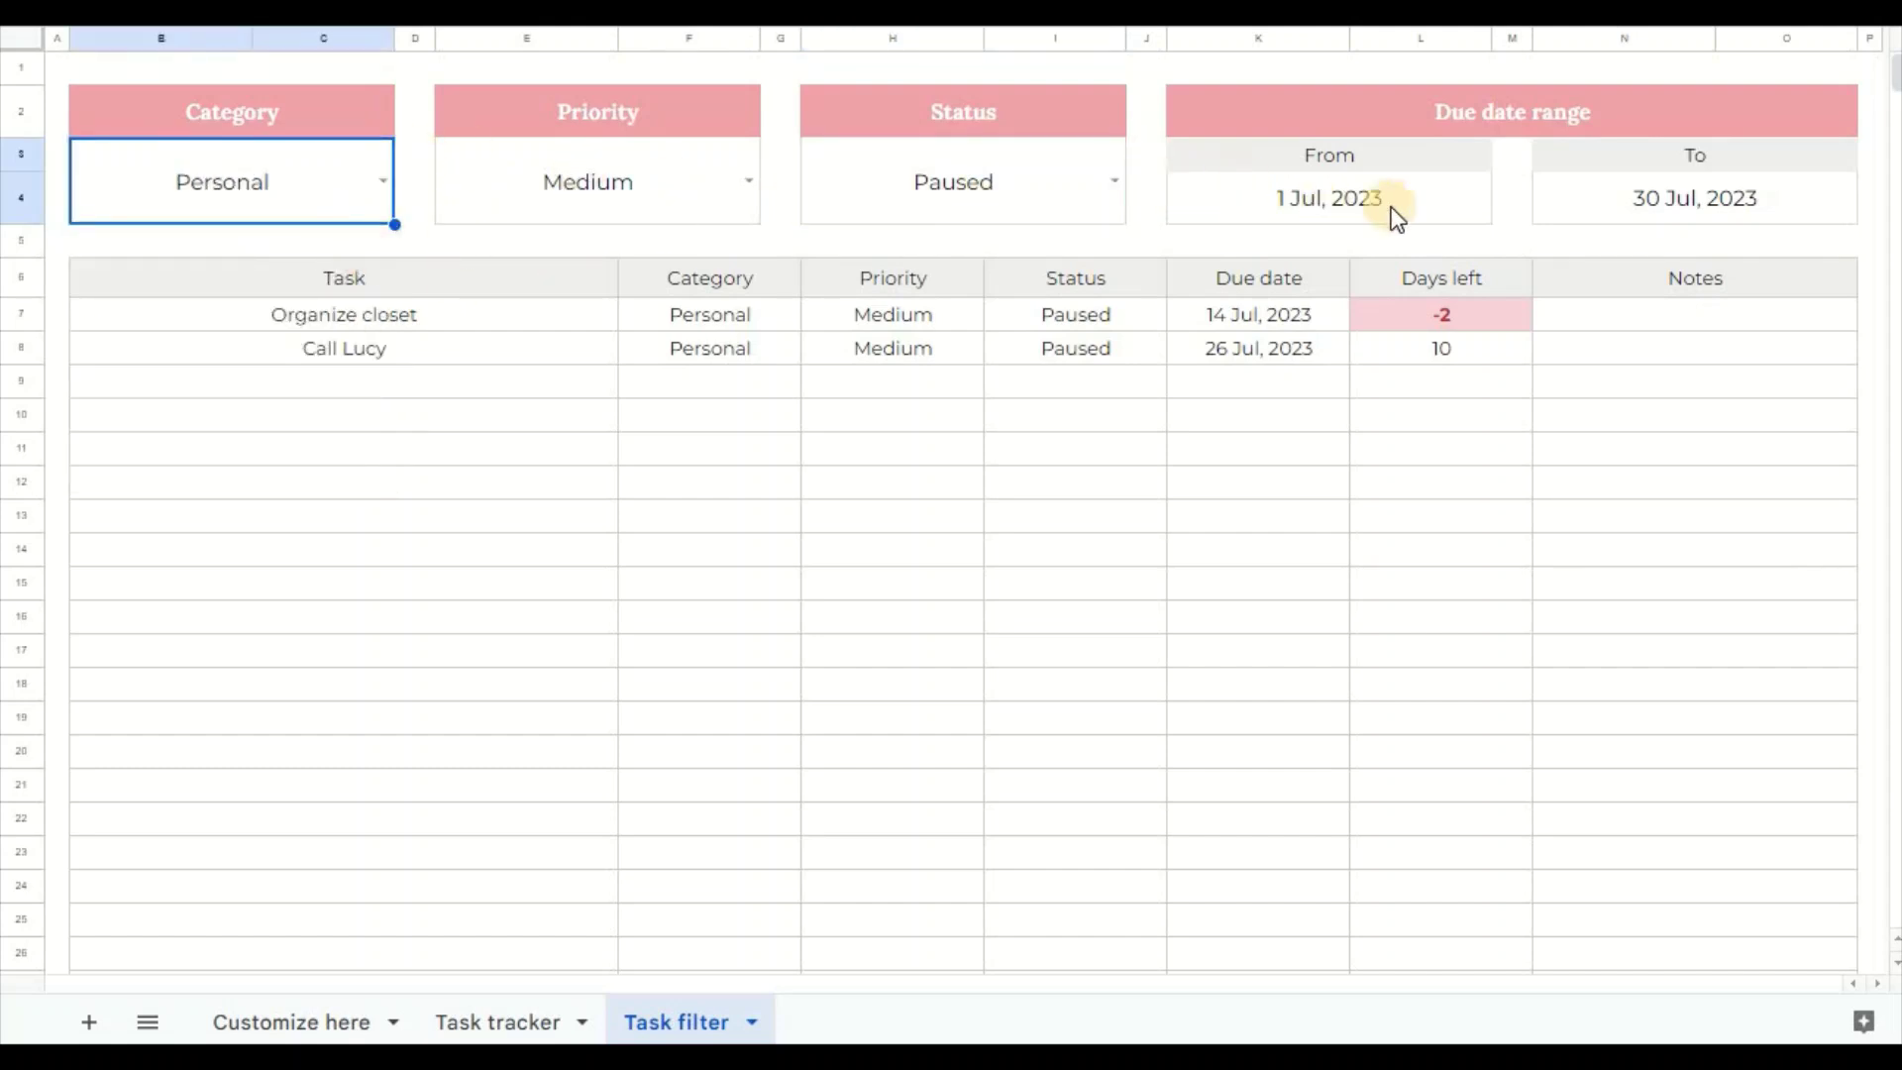
double_click(1435, 196)
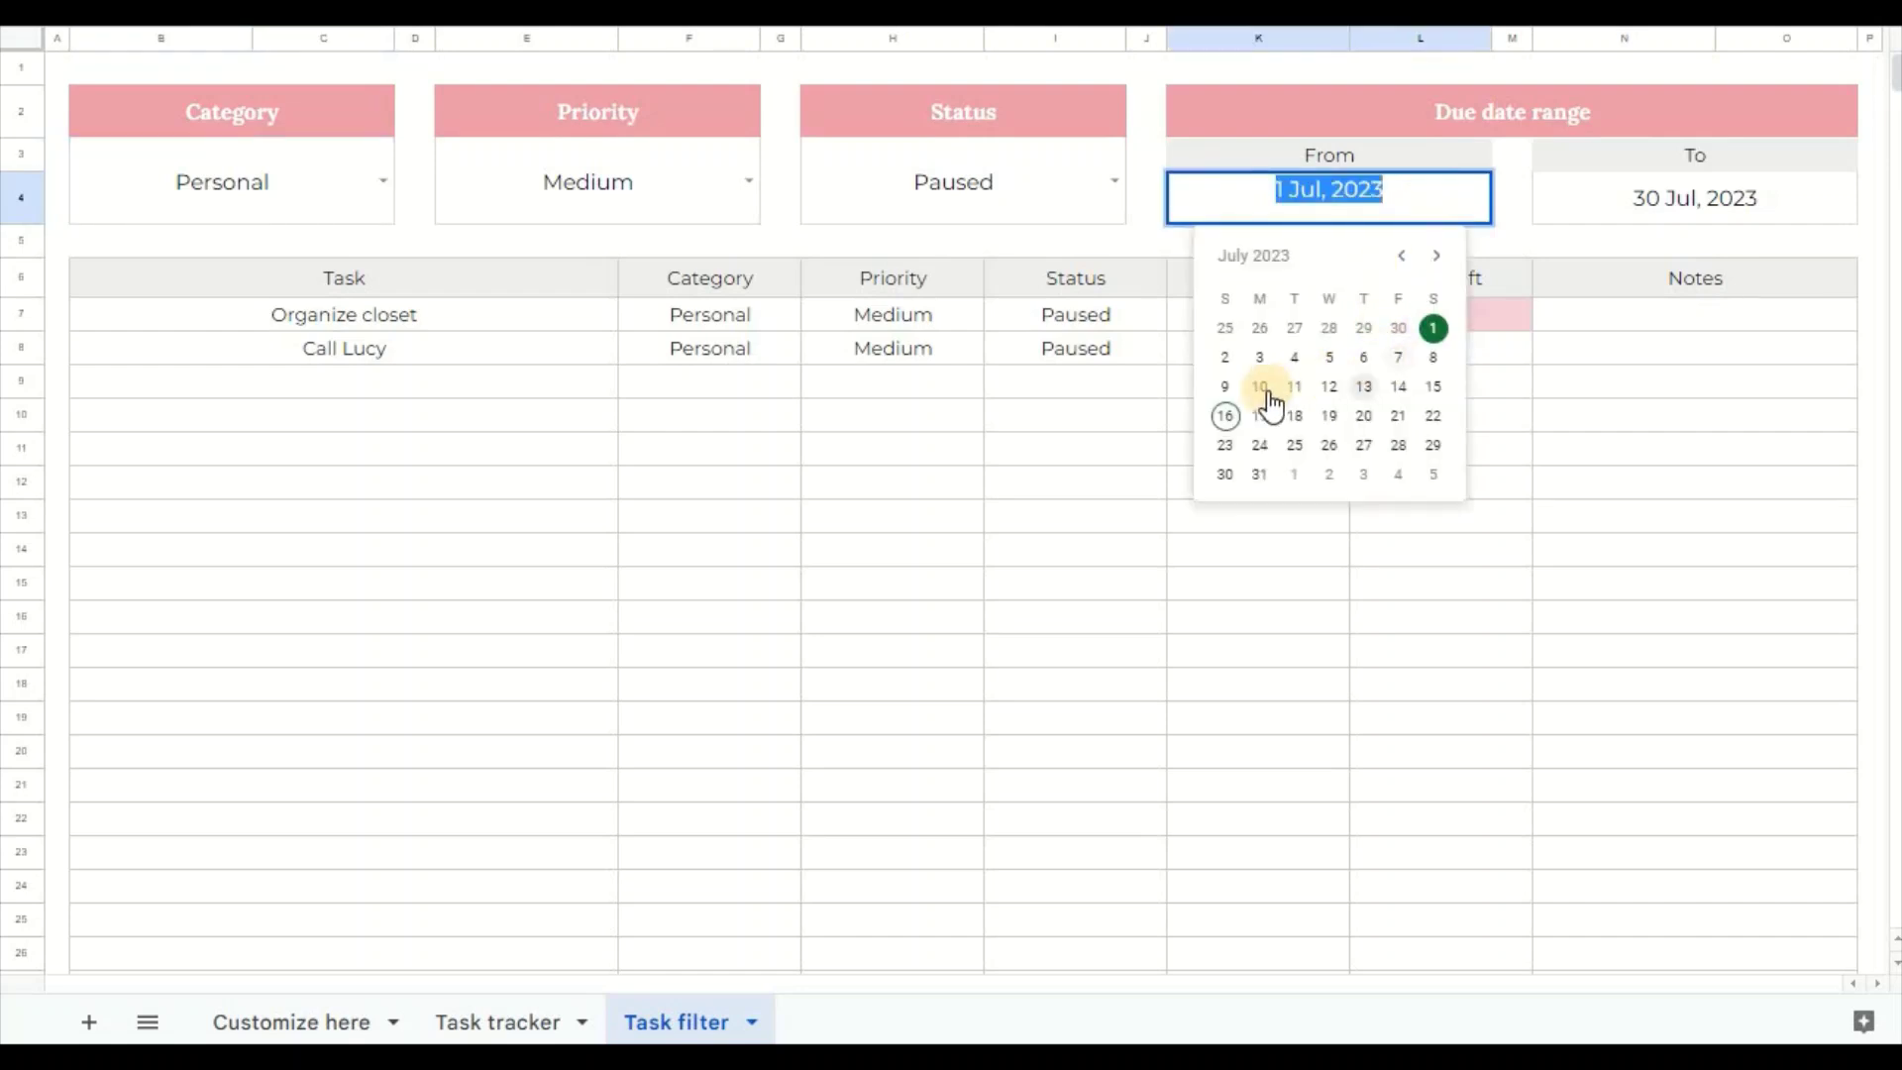
click(1435, 331)
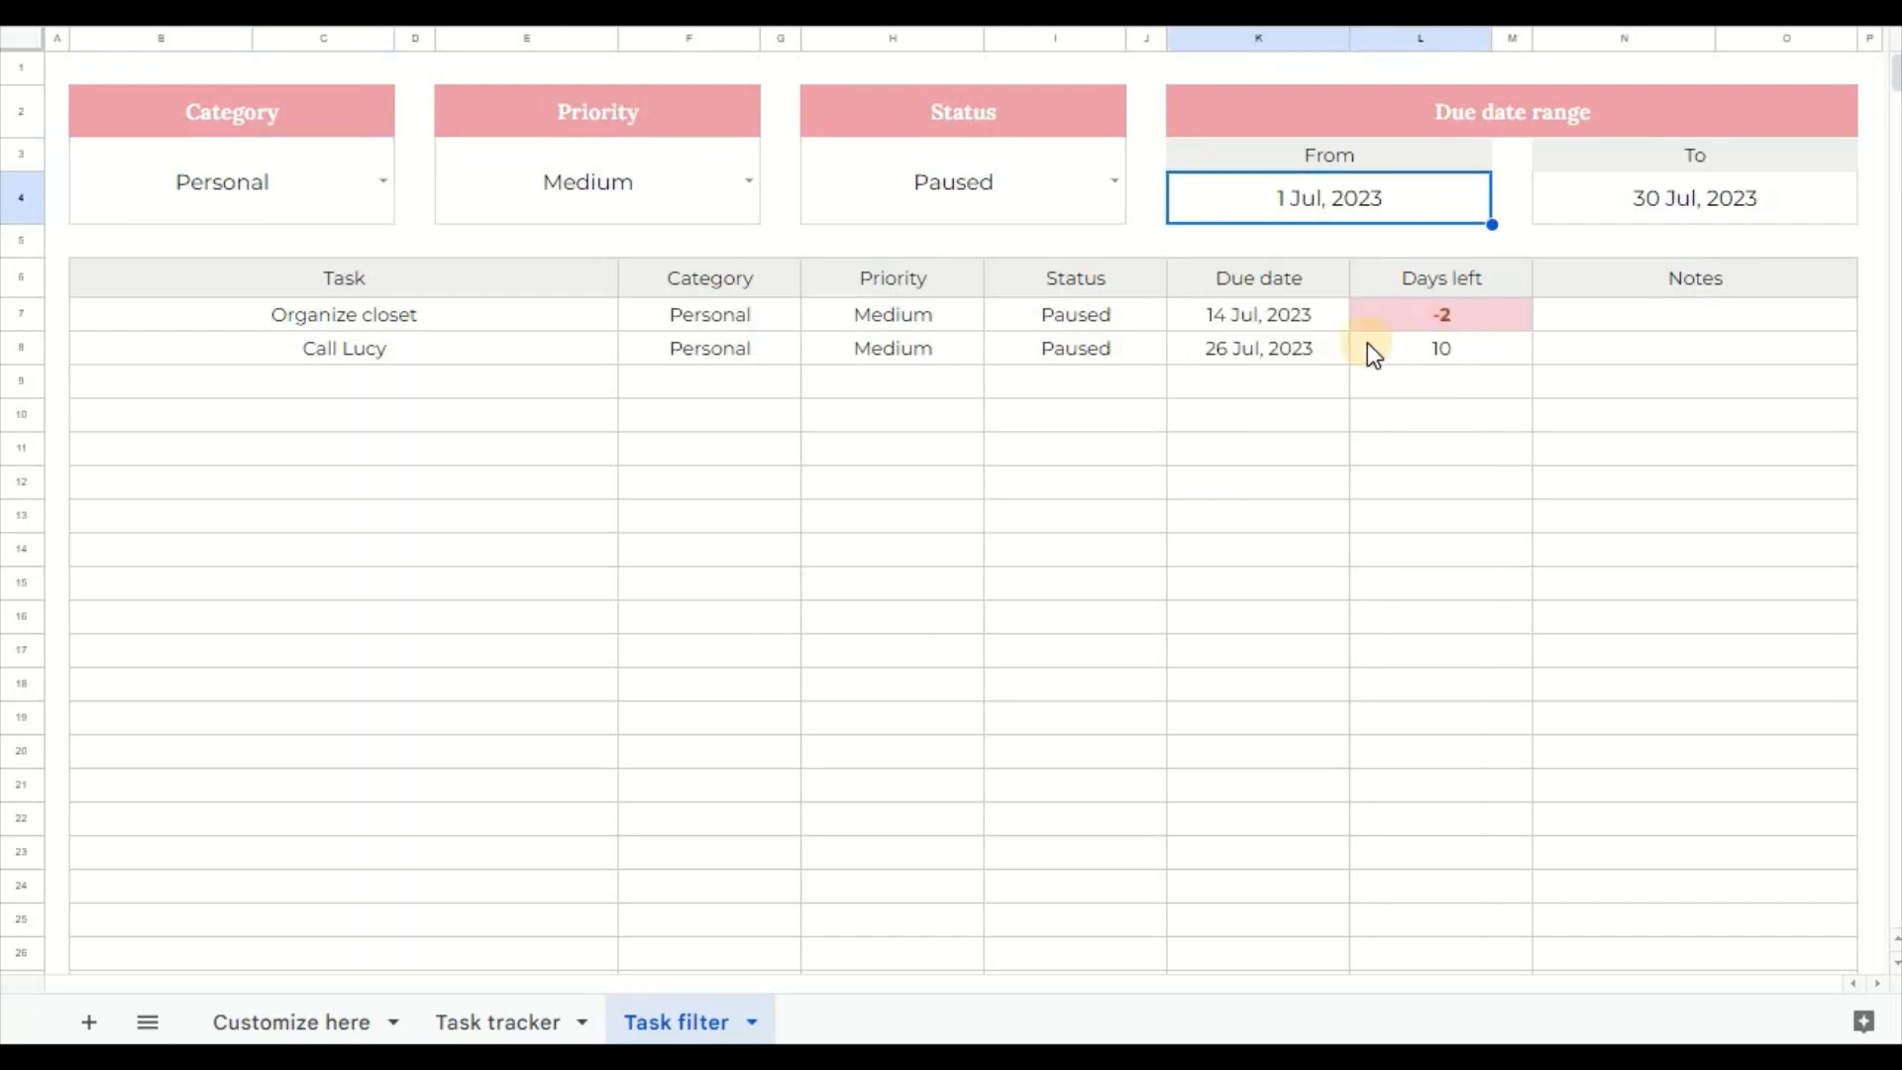